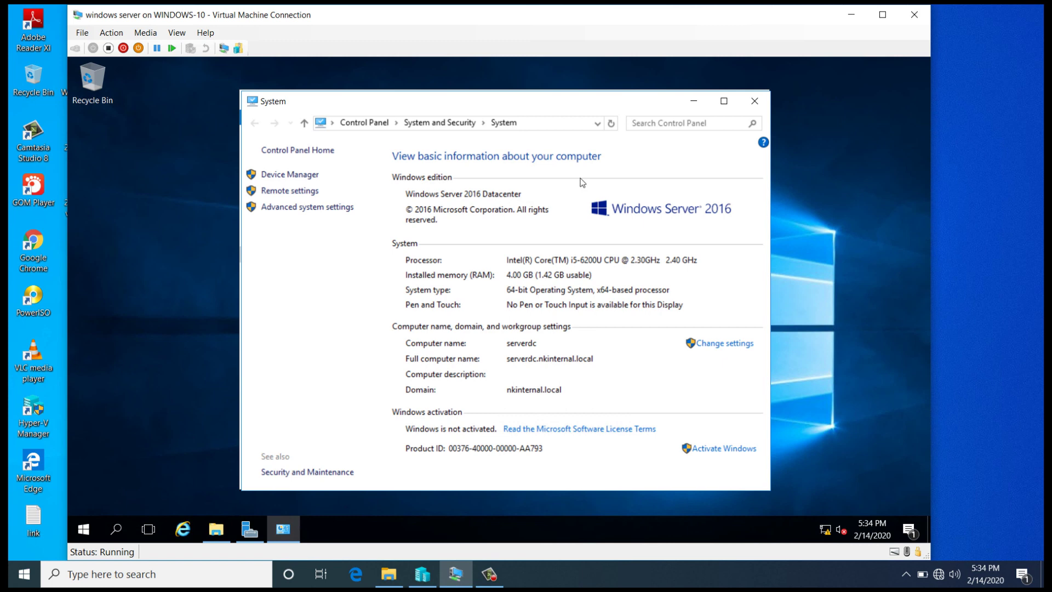
Step: Close the System and This PC windows and open Active Directory Users and Computers from Server Manager
click(755, 103)
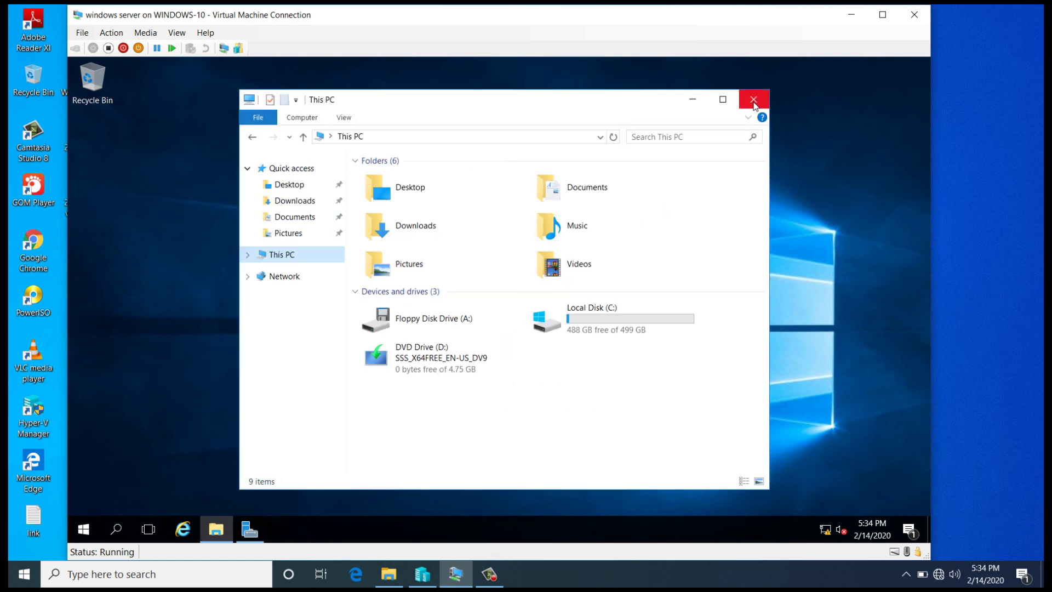
click(748, 105)
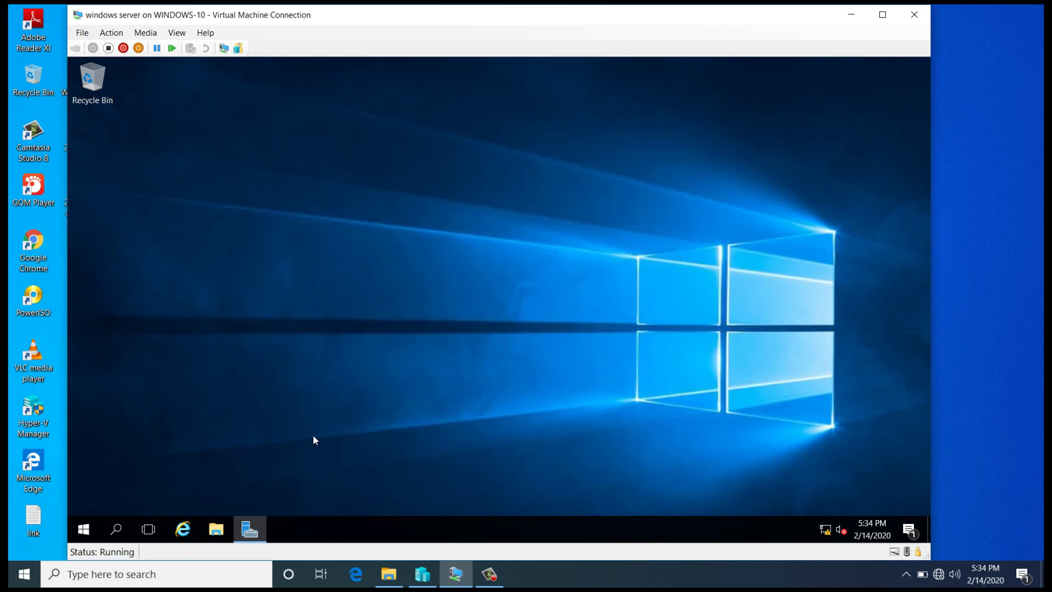
click(241, 528)
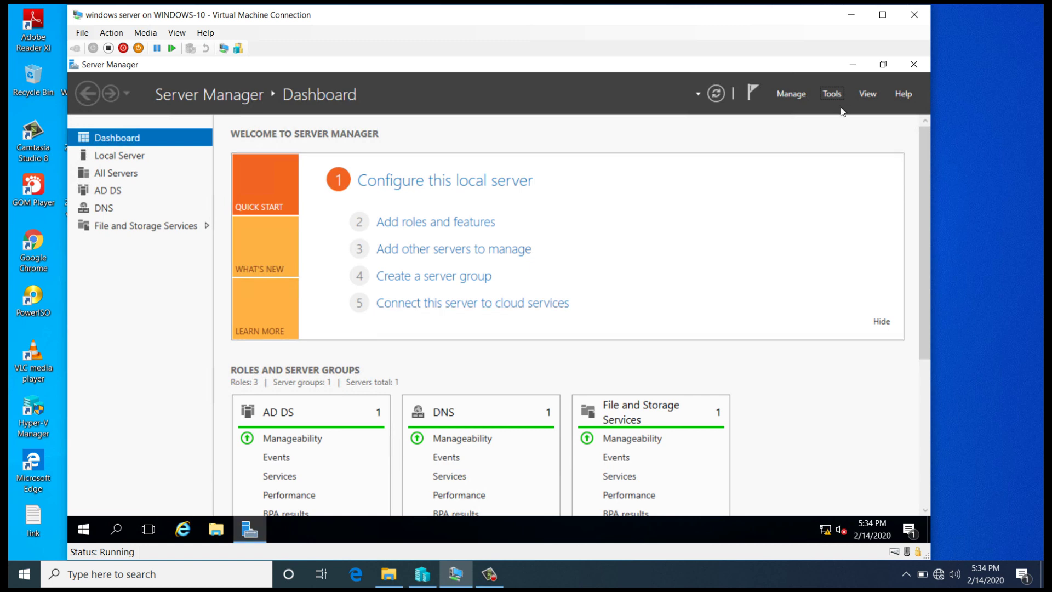
click(832, 95)
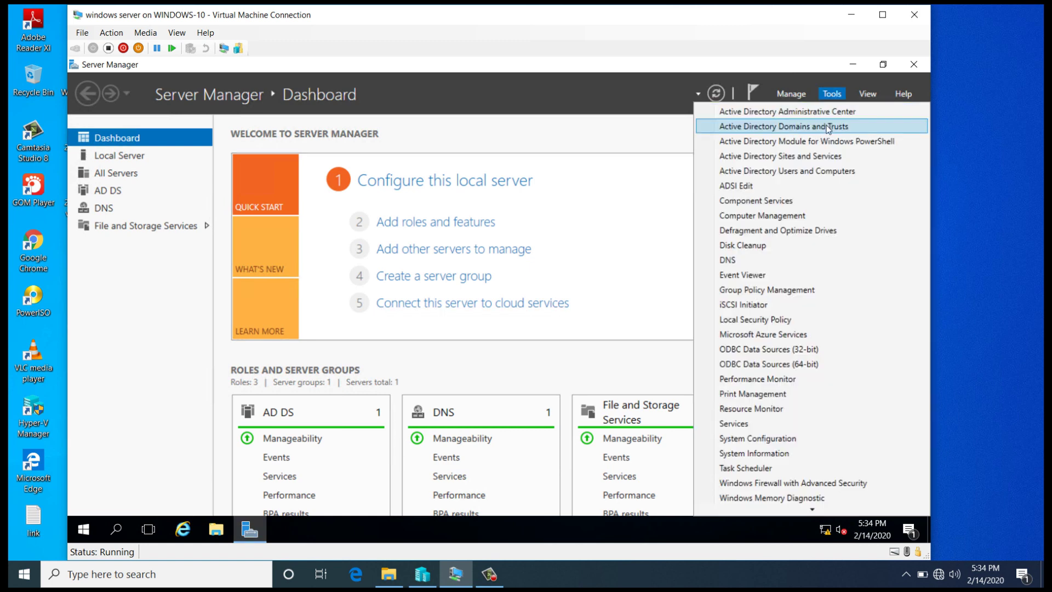
click(821, 171)
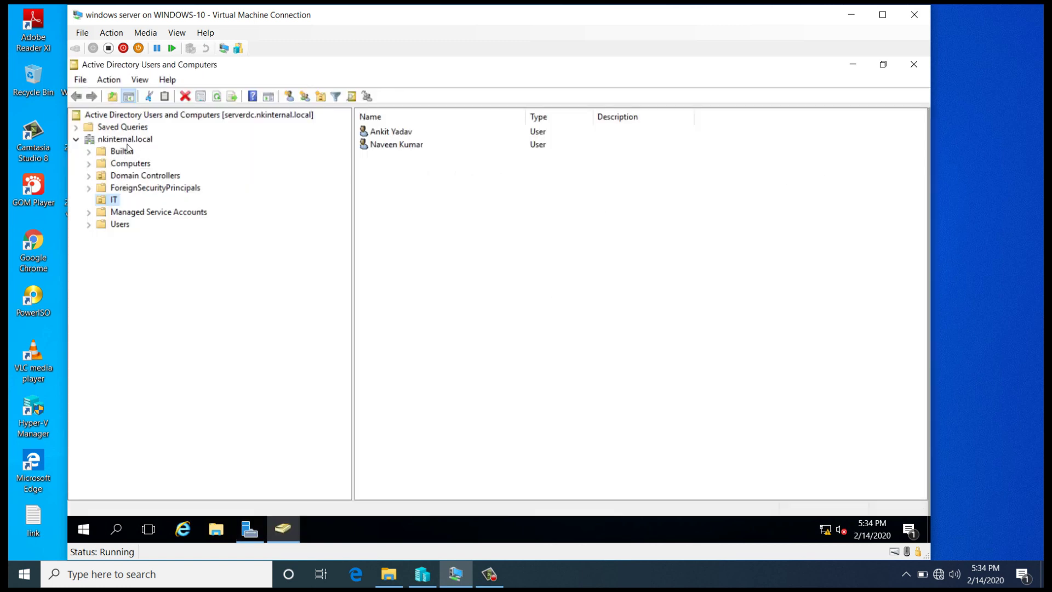
Step: Examine the user accounts in the IT organizational unit and the contents of the Users and Builtin containers
click(403, 134)
click(404, 146)
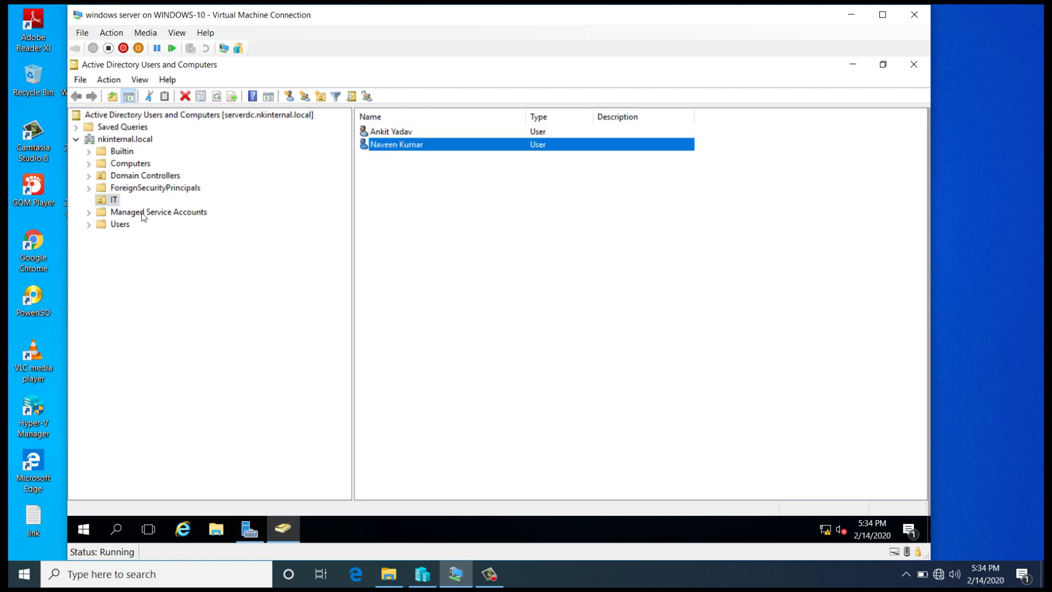
click(120, 225)
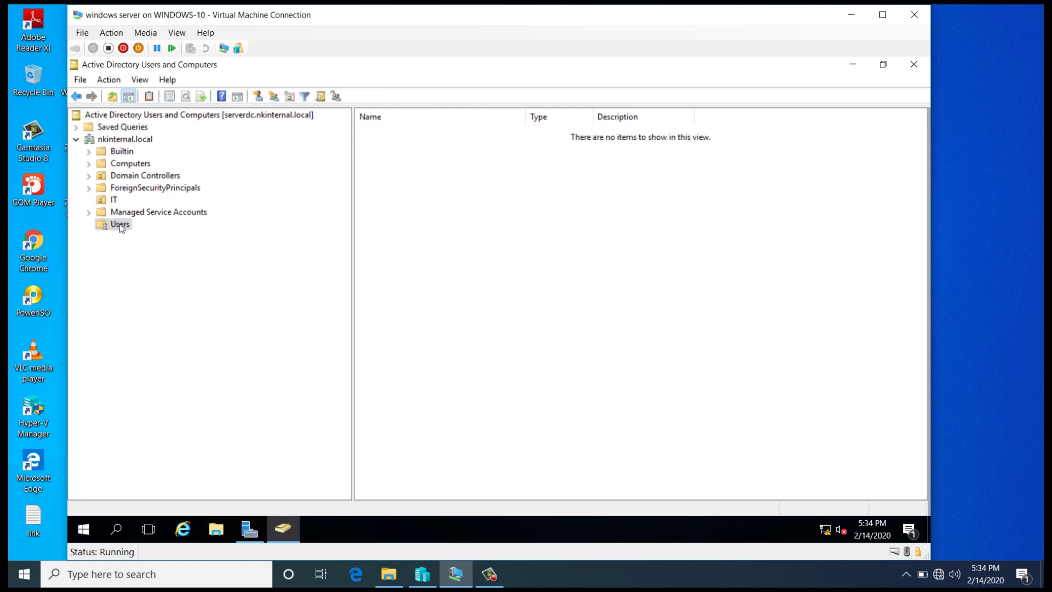
click(119, 151)
Step: Raise the functional level of the nkinternal.local domain to Windows Server 2016 and accept the change
click(125, 140)
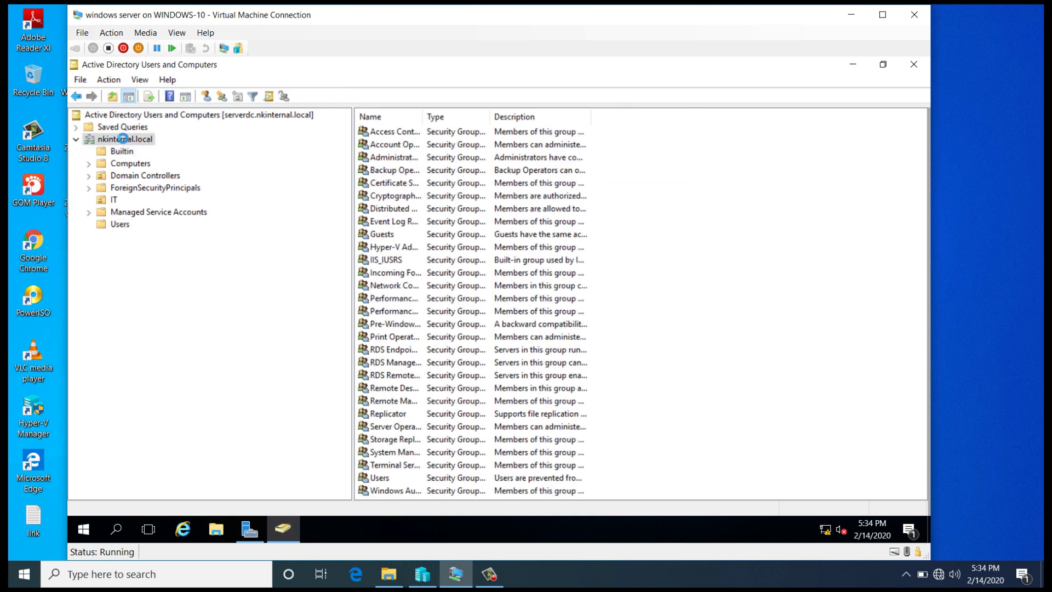
right_click(125, 142)
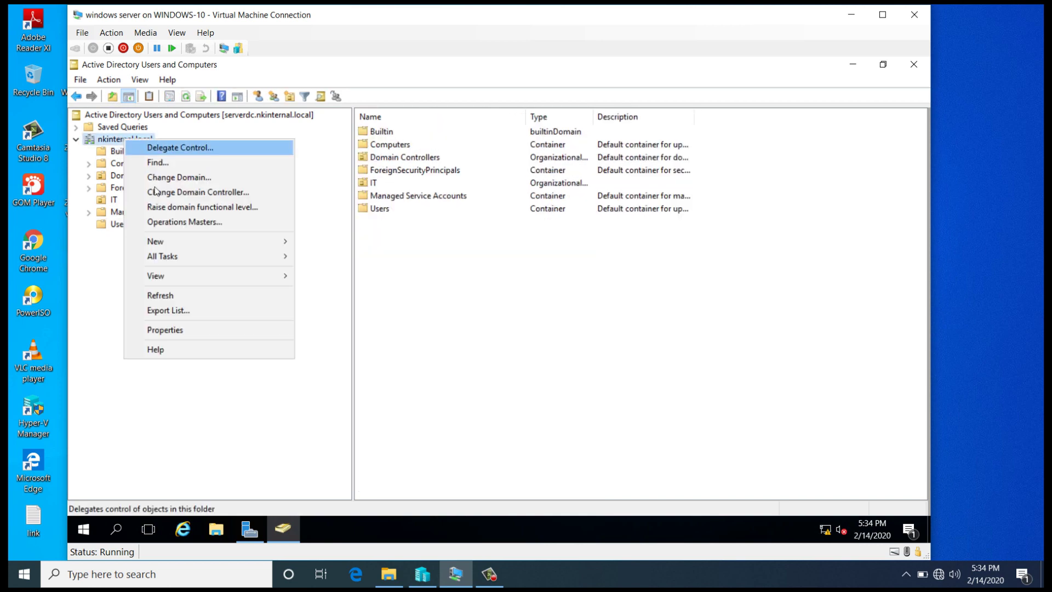
click(189, 209)
click(378, 196)
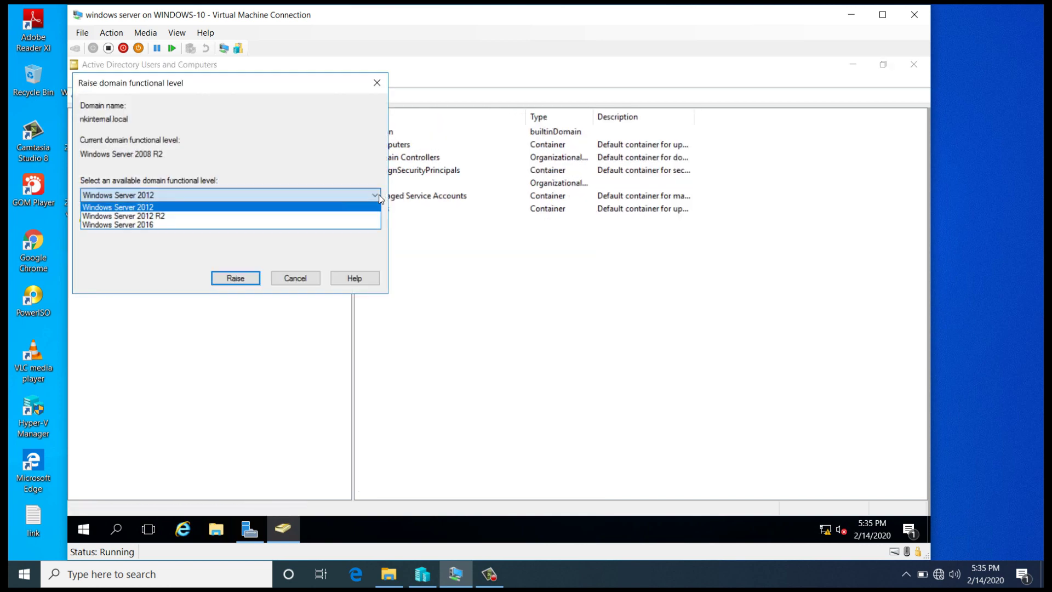
click(341, 225)
click(222, 278)
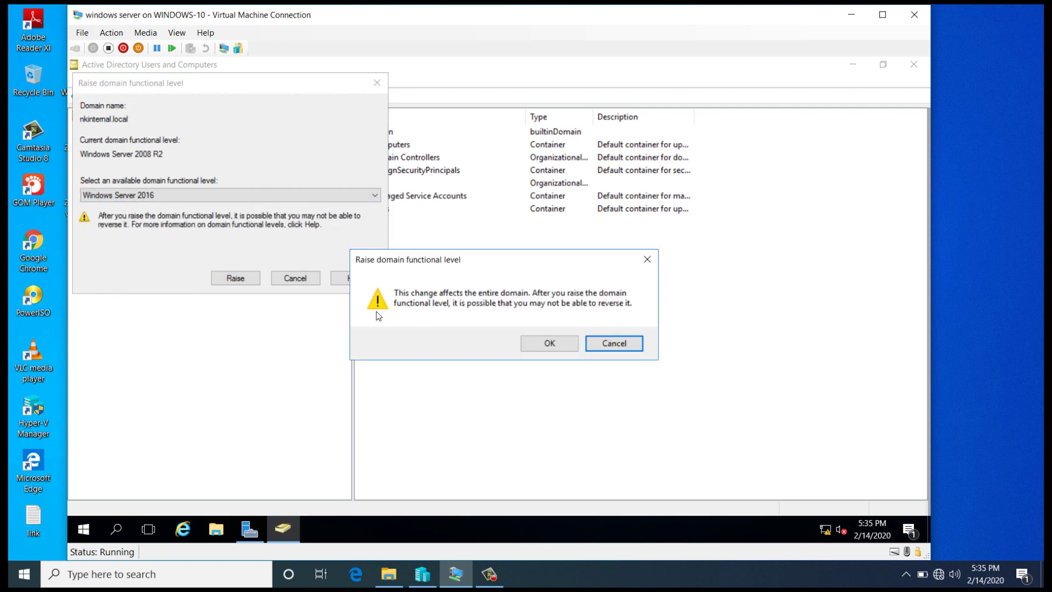
click(540, 342)
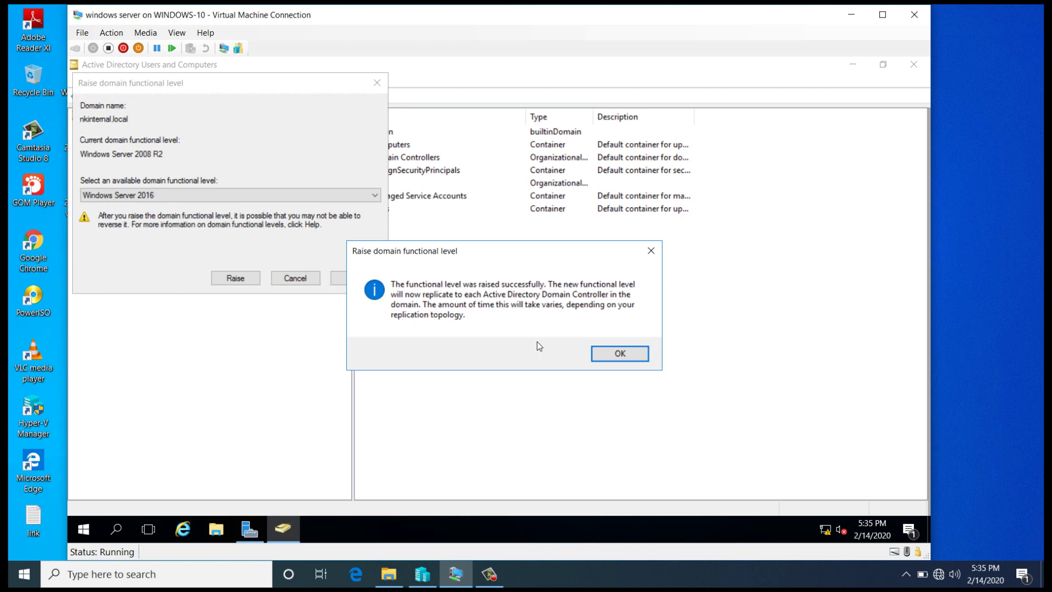
click(617, 354)
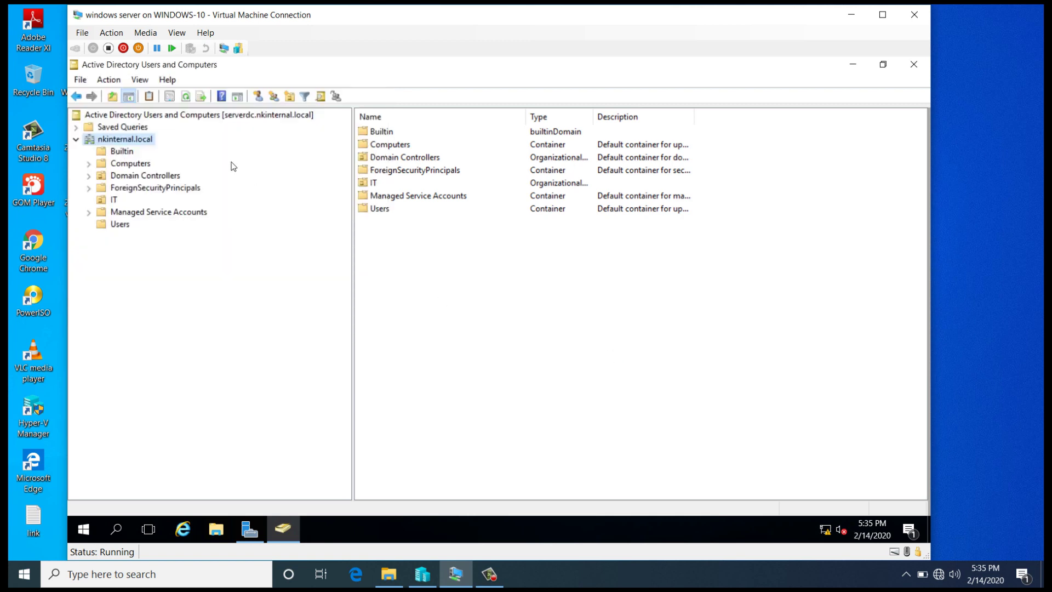
Step: Check the current functional level of the nkinternal.local domain and close Active Directory Users and Computers
right_click(134, 140)
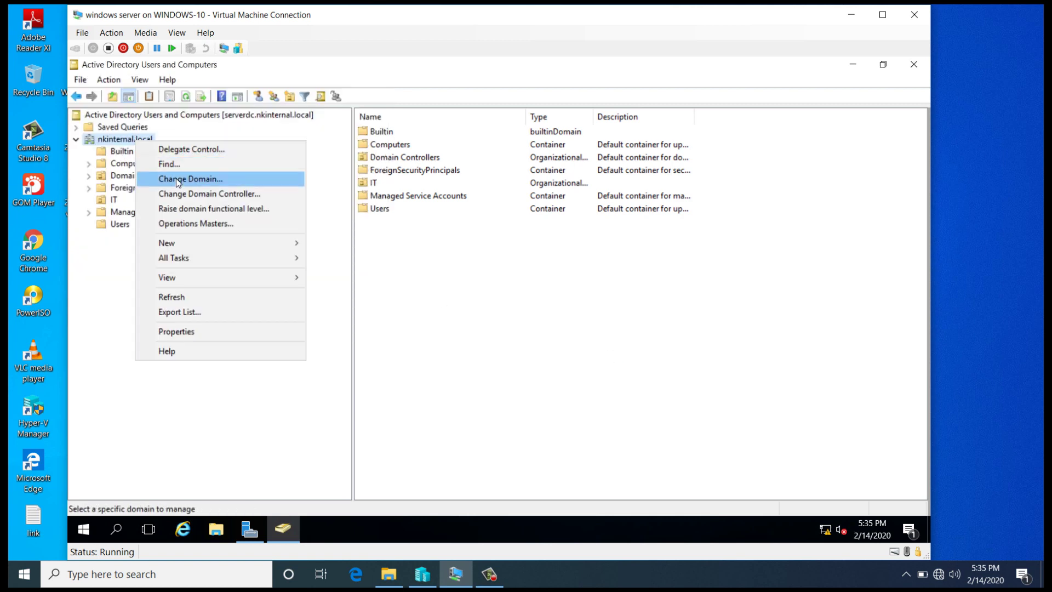
click(212, 208)
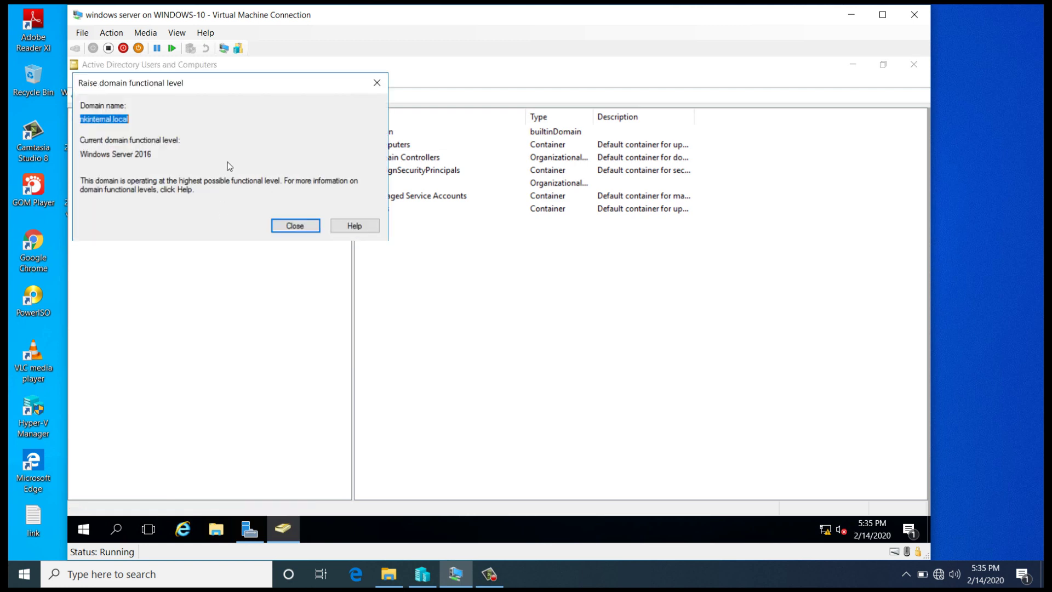
drag(162, 154, 72, 152)
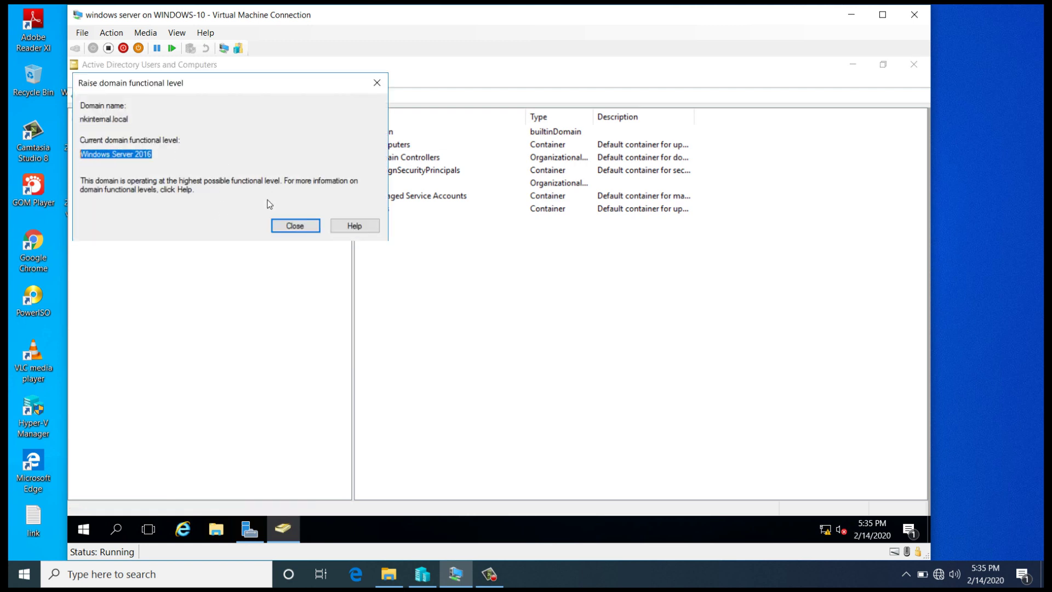
click(296, 226)
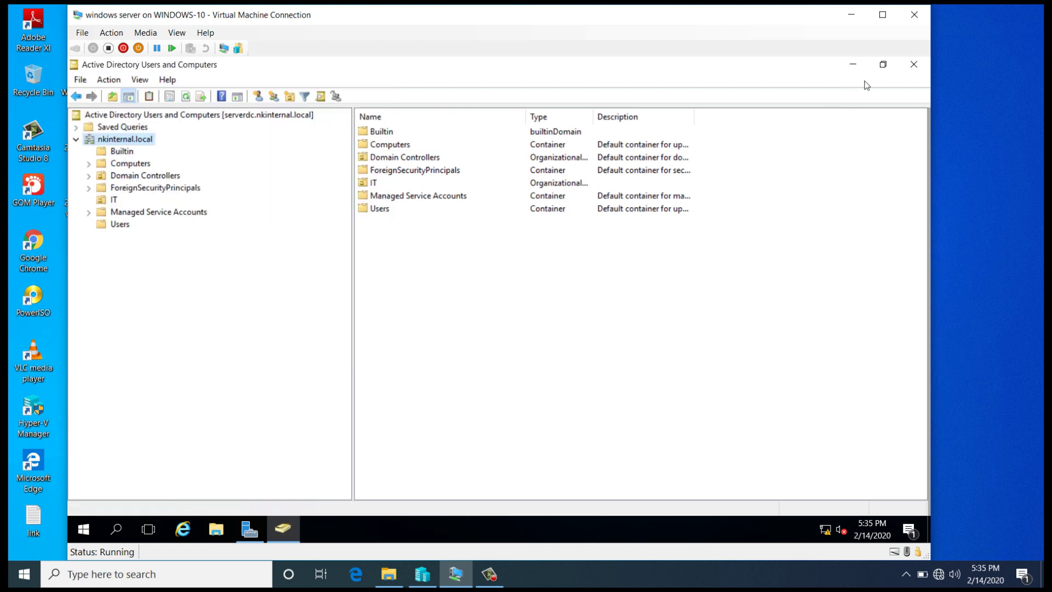
click(908, 71)
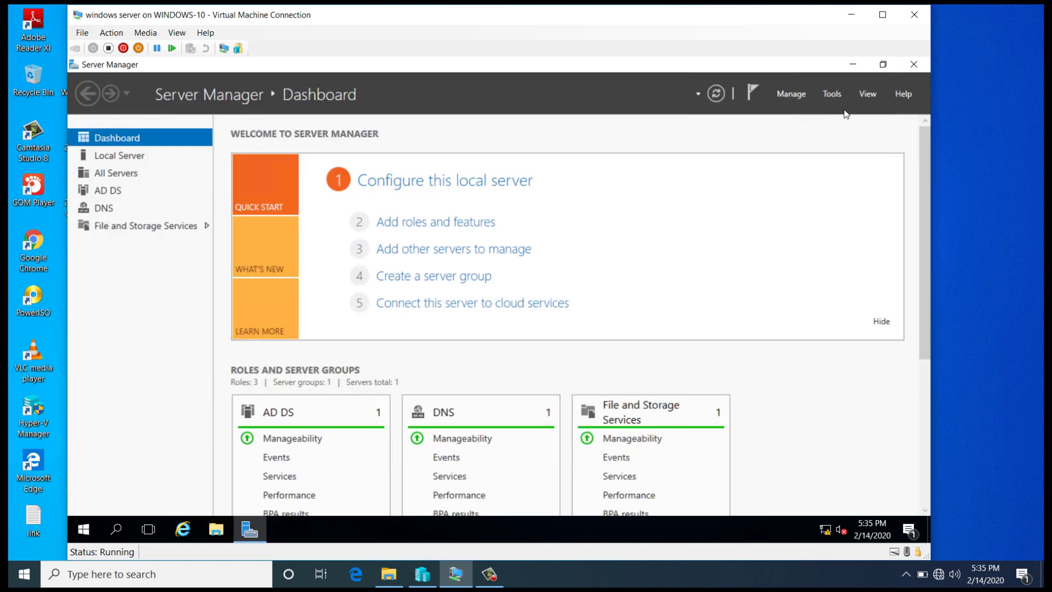
Step: Open Active Directory Domains and Trusts and raise the nkinternal.local forest functional level to Windows Server 2016
click(829, 95)
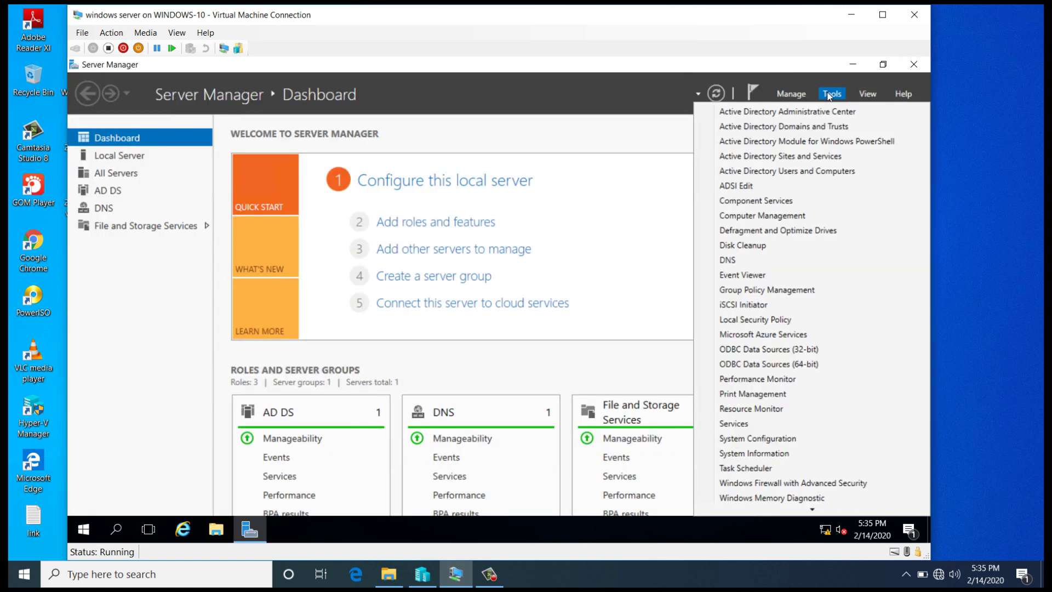
click(813, 127)
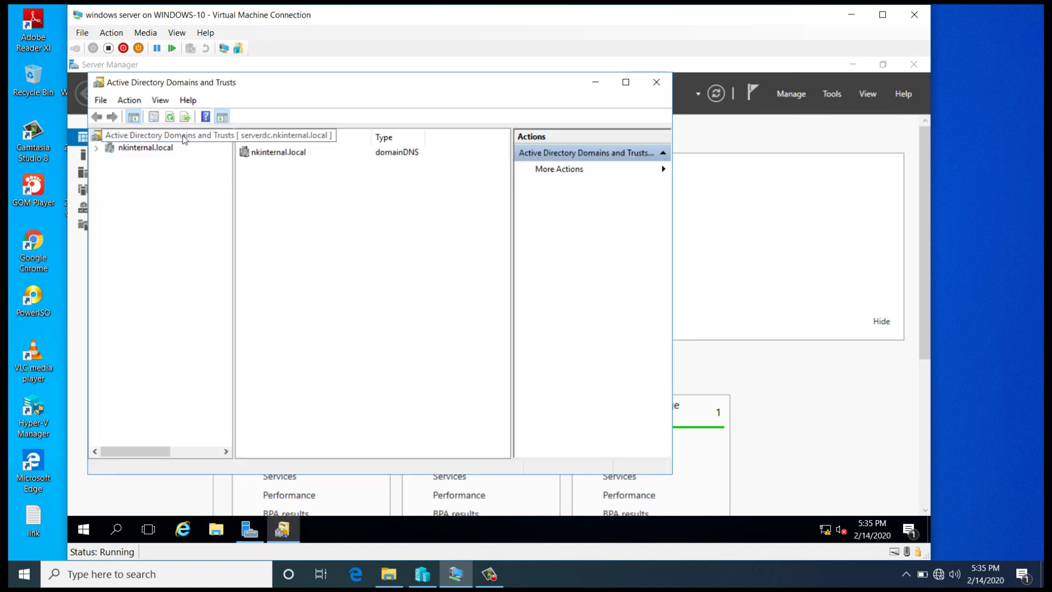
right_click(184, 137)
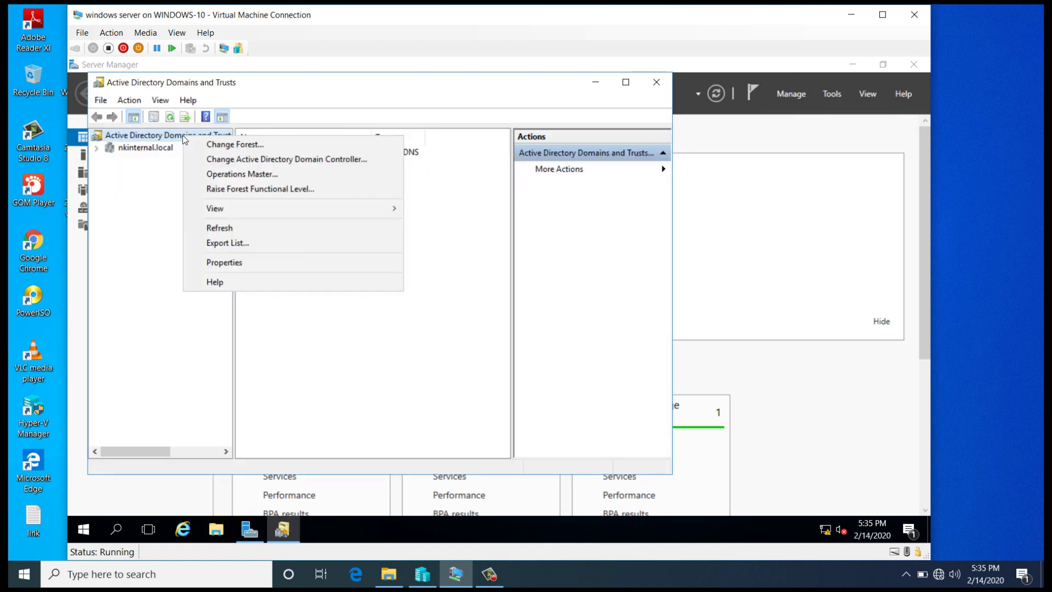
click(240, 189)
click(525, 286)
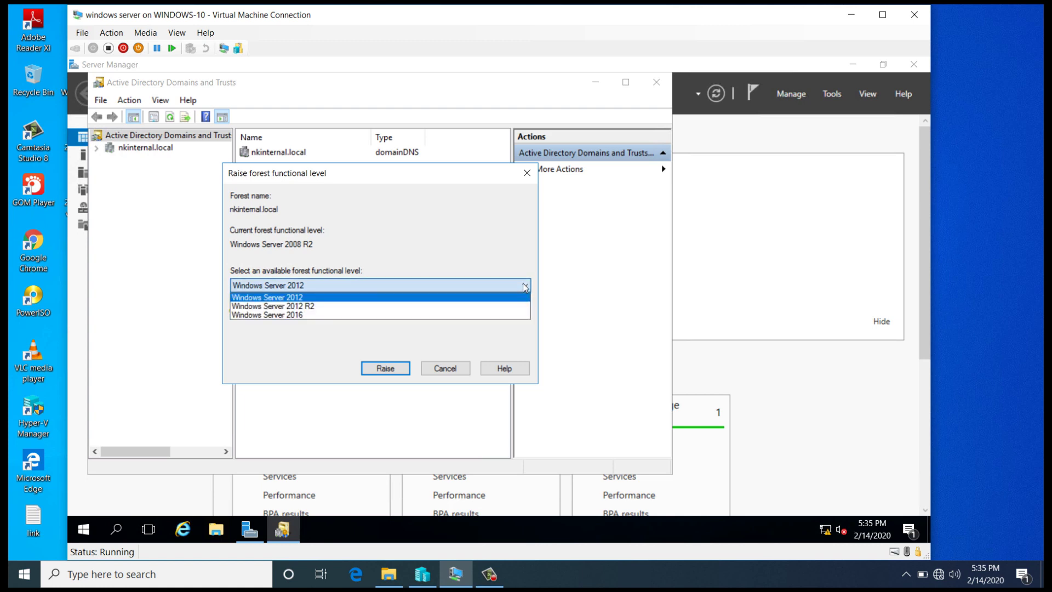
click(496, 315)
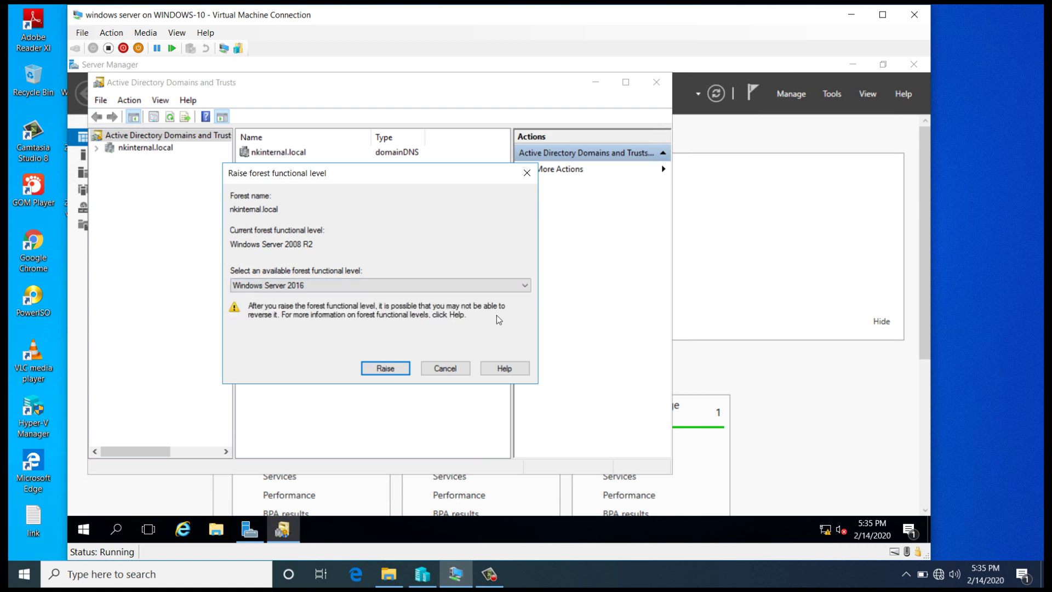
click(386, 369)
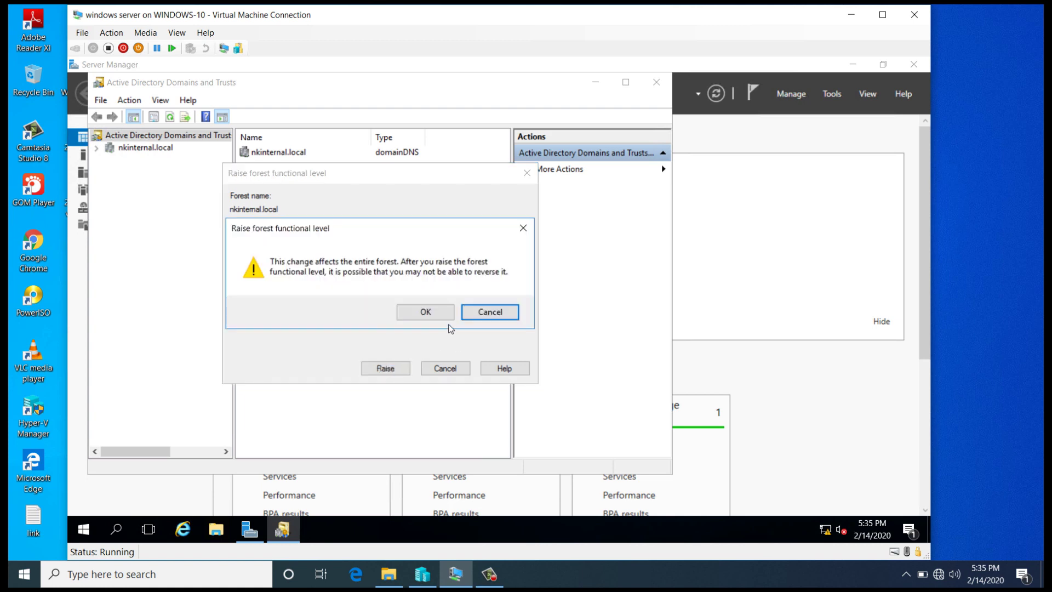
click(426, 312)
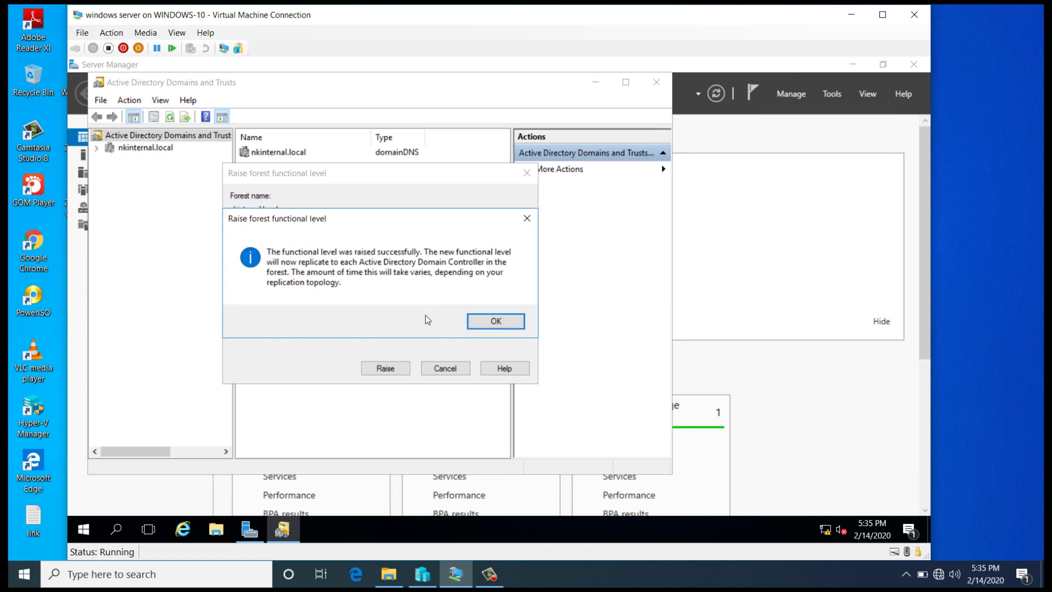
click(497, 322)
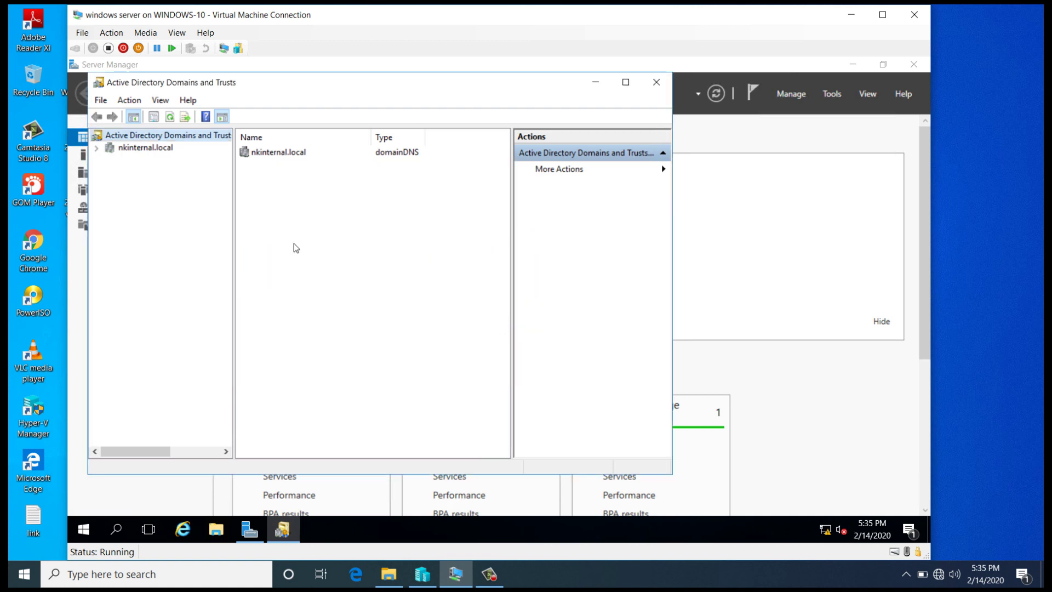
Step: Check the current forest functional level of nkinternal.local and close Active Directory Domains and Trusts
right_click(192, 136)
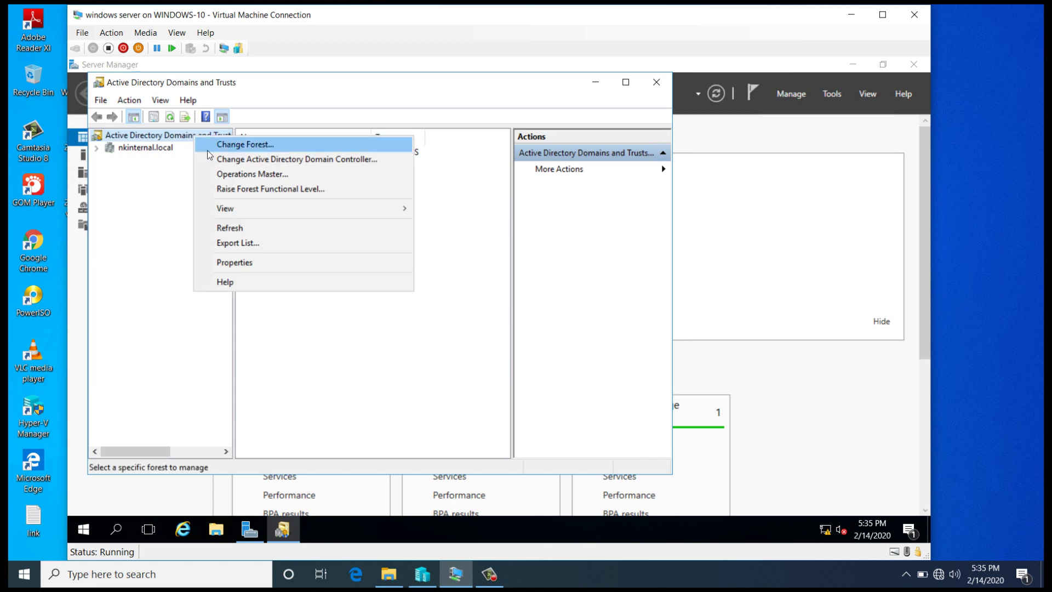
click(244, 188)
drag(315, 272, 214, 279)
click(441, 344)
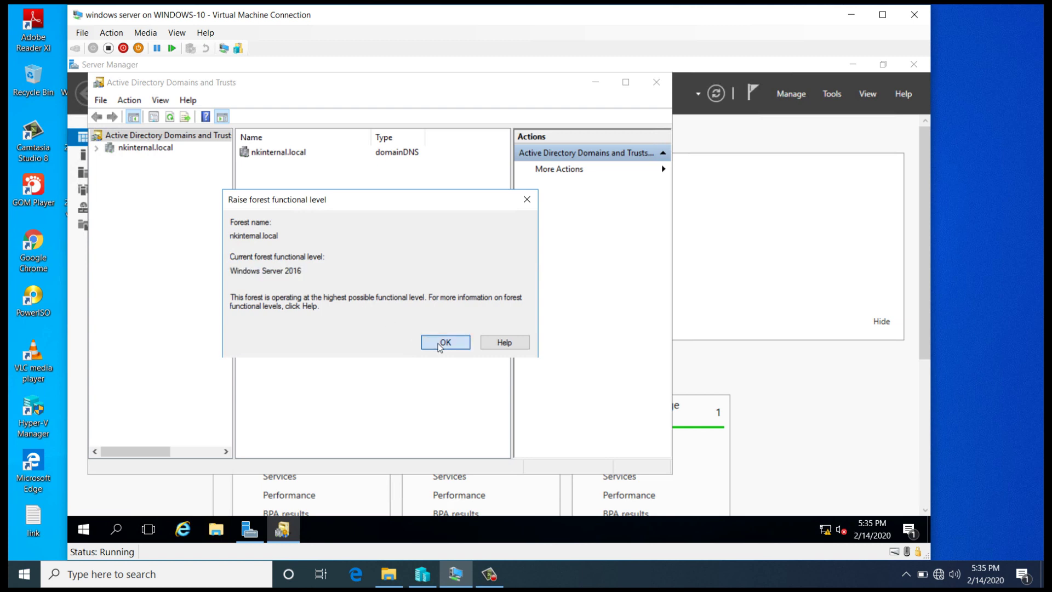
click(656, 83)
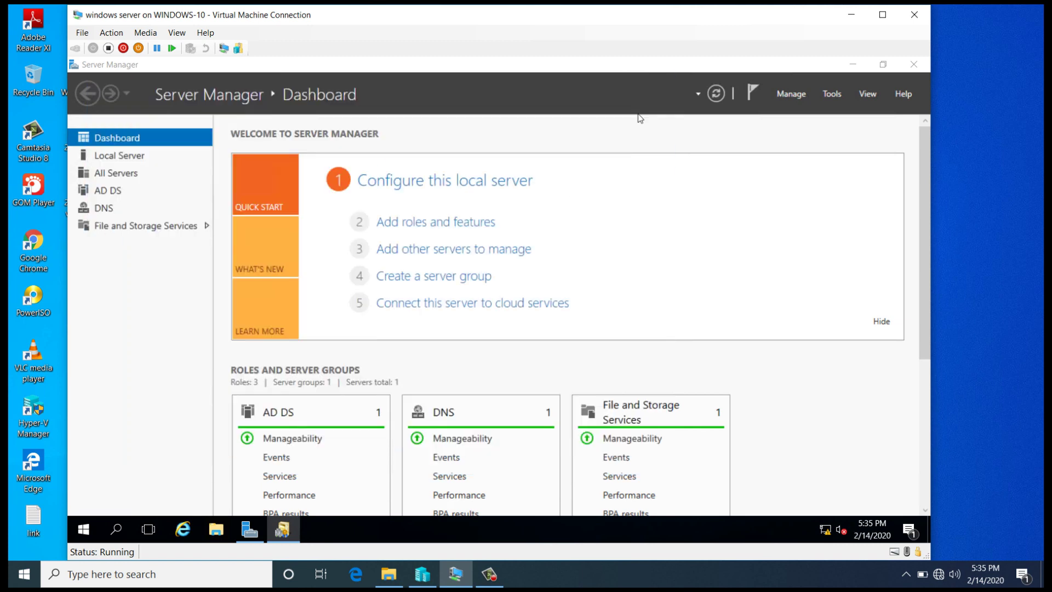
Step: Run gpupdate on the server to refresh its Group Policy
key(super+r)
text(gpupdat)
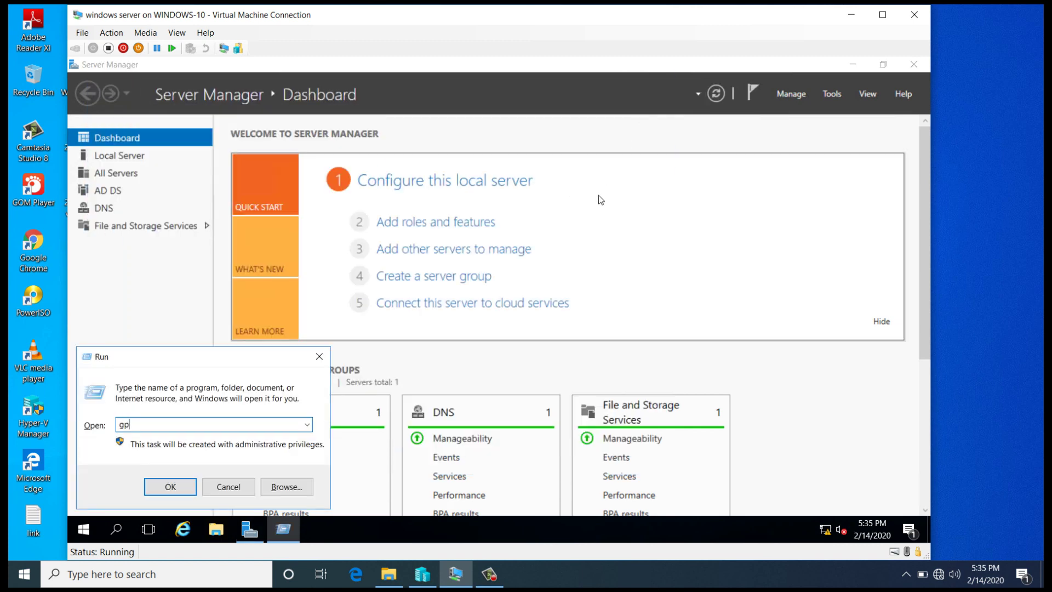
text(e)
key(Return)
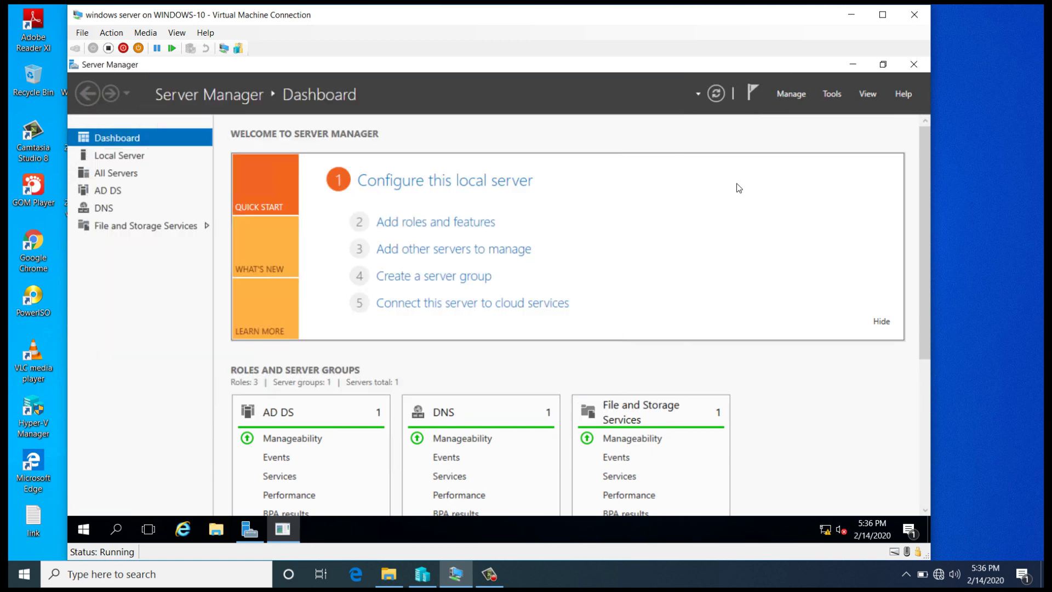
Step: Minimize Server Manager and open the contents of DVD Drive (D:) in a maximized File Explorer window
click(851, 65)
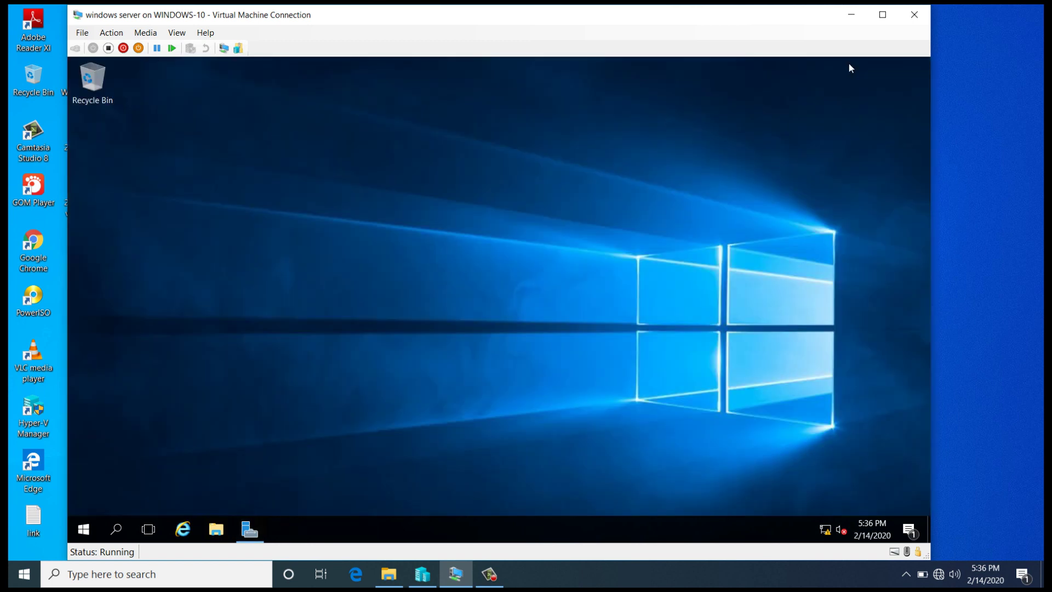
key(super+e)
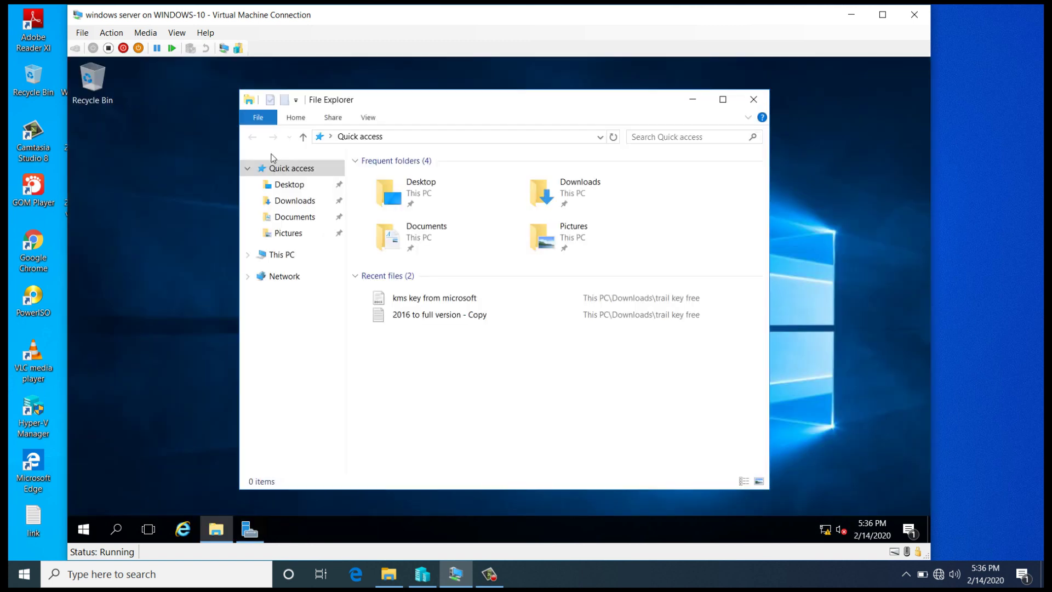
click(288, 257)
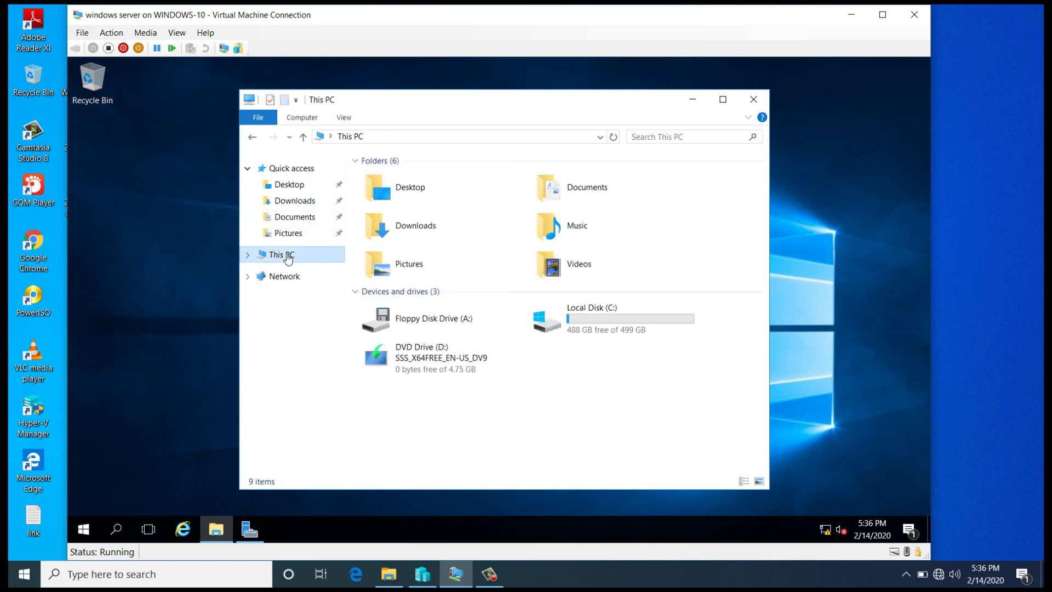
click(428, 367)
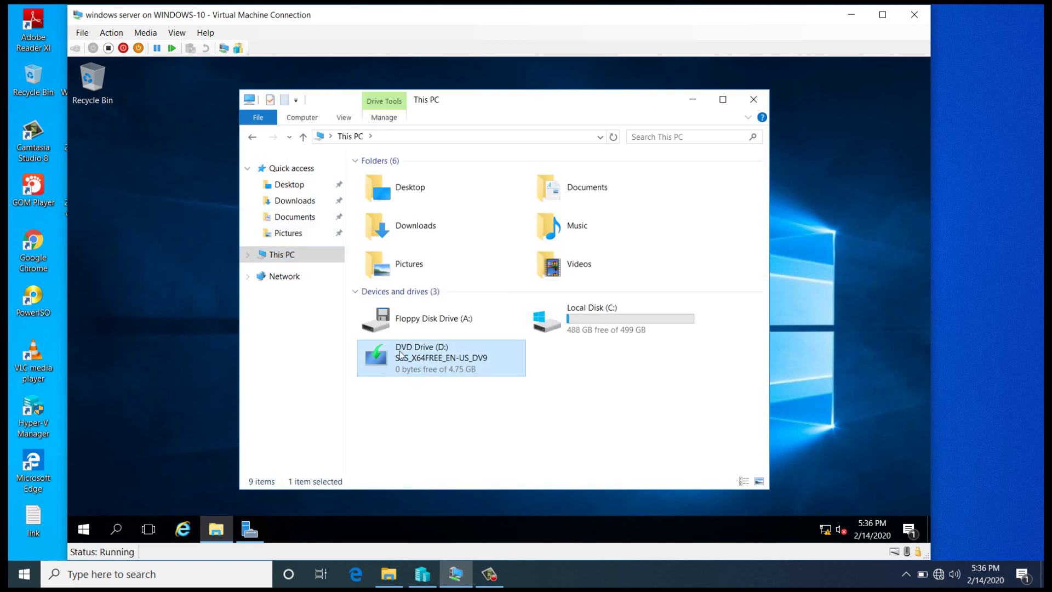
double_click(411, 352)
right_click(411, 352)
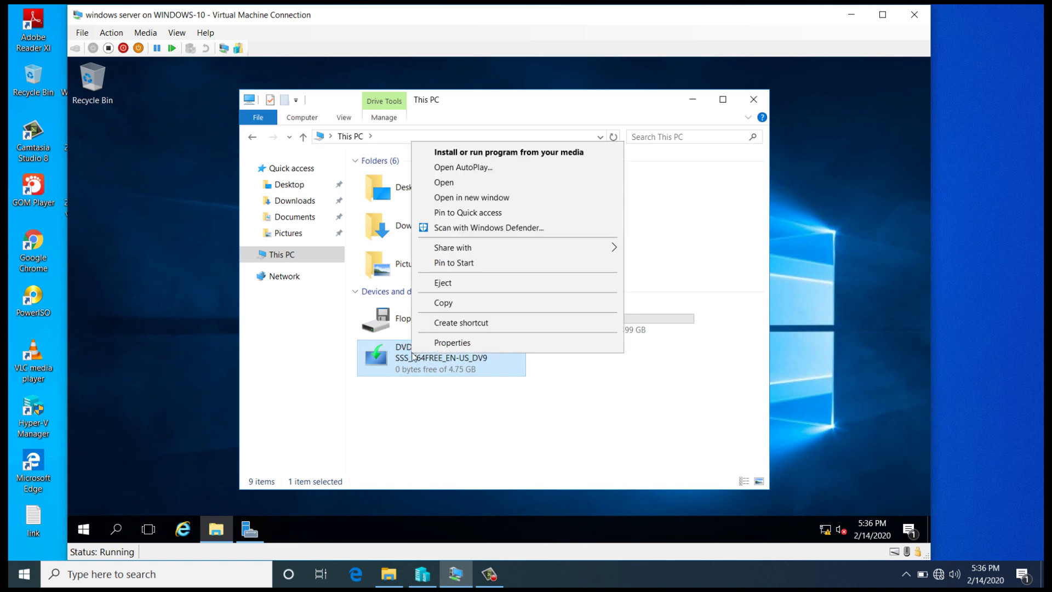
click(447, 183)
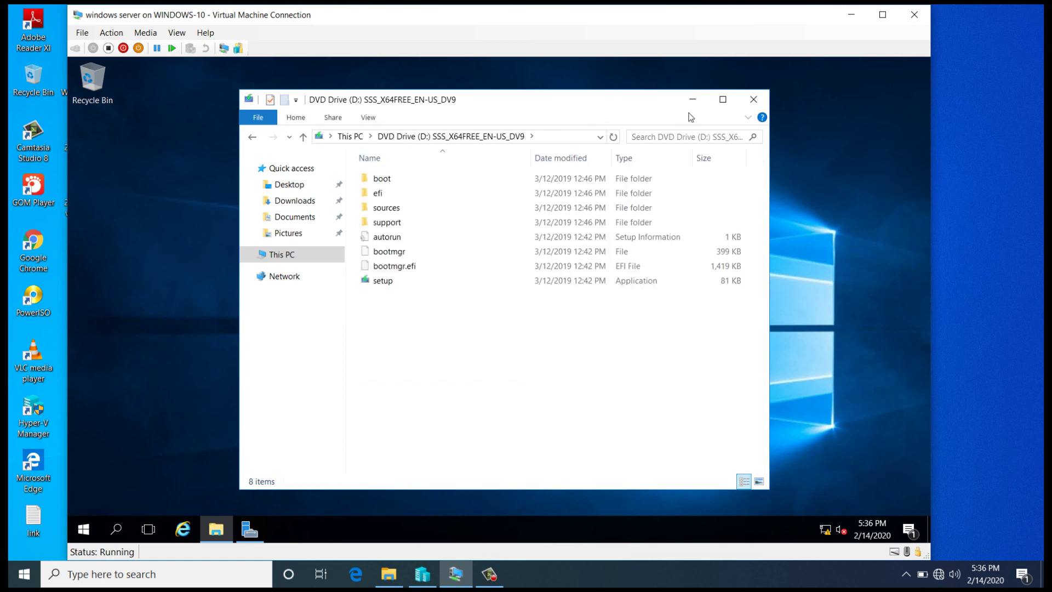
click(723, 99)
key(alt+d)
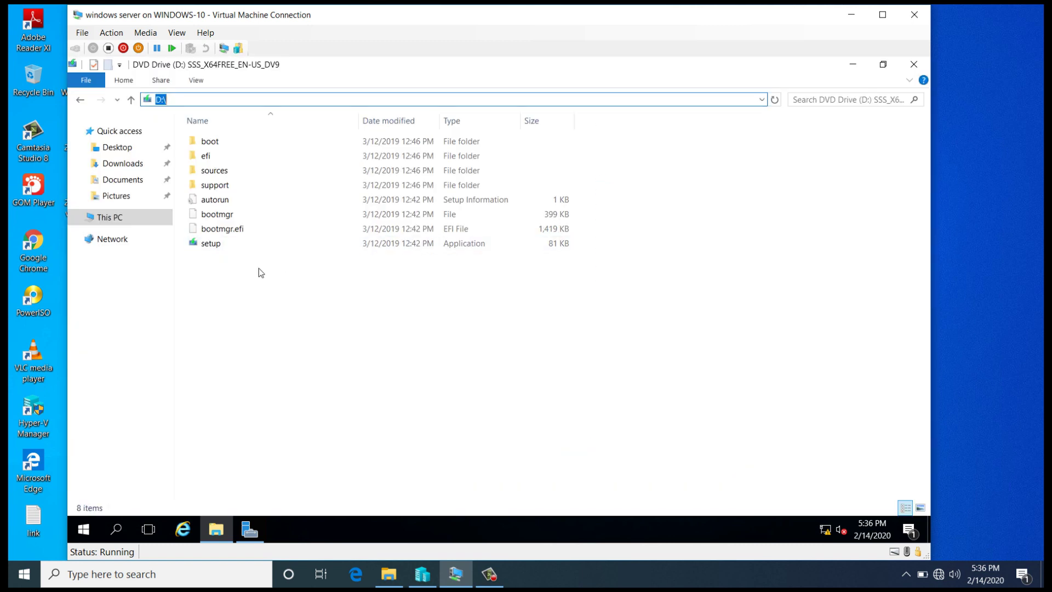
Step: Open the support\adprep folder on the DVD, check its full path, and close File Explorer
double_click(218, 185)
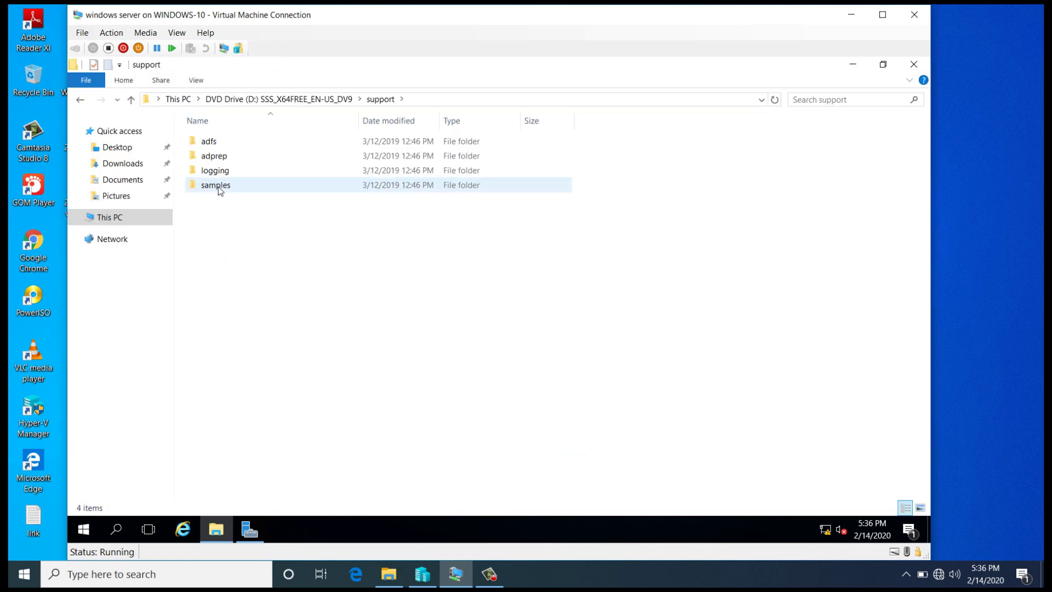
click(222, 157)
double_click(222, 158)
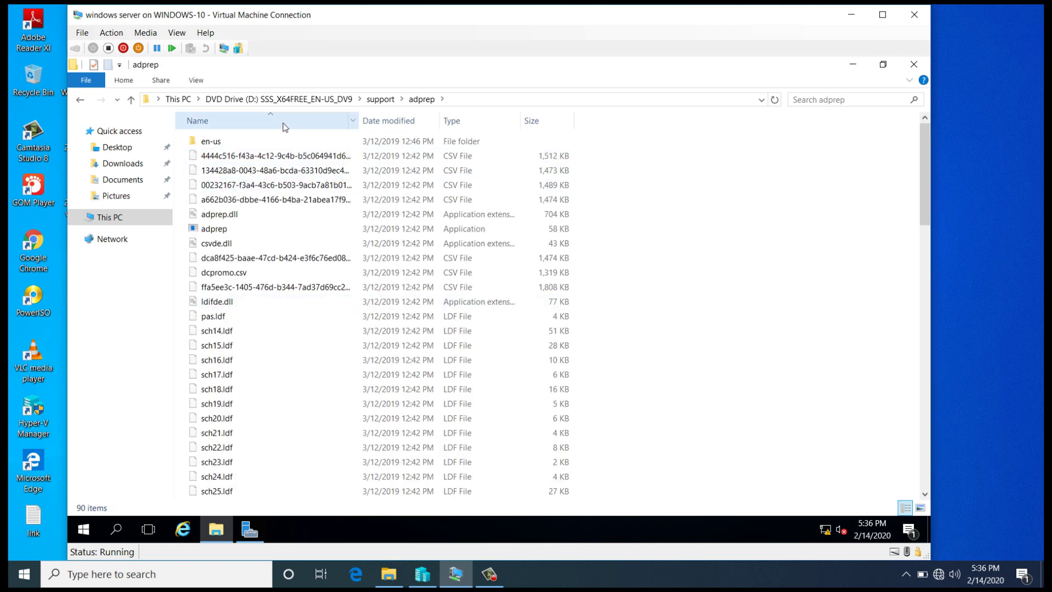
click(482, 103)
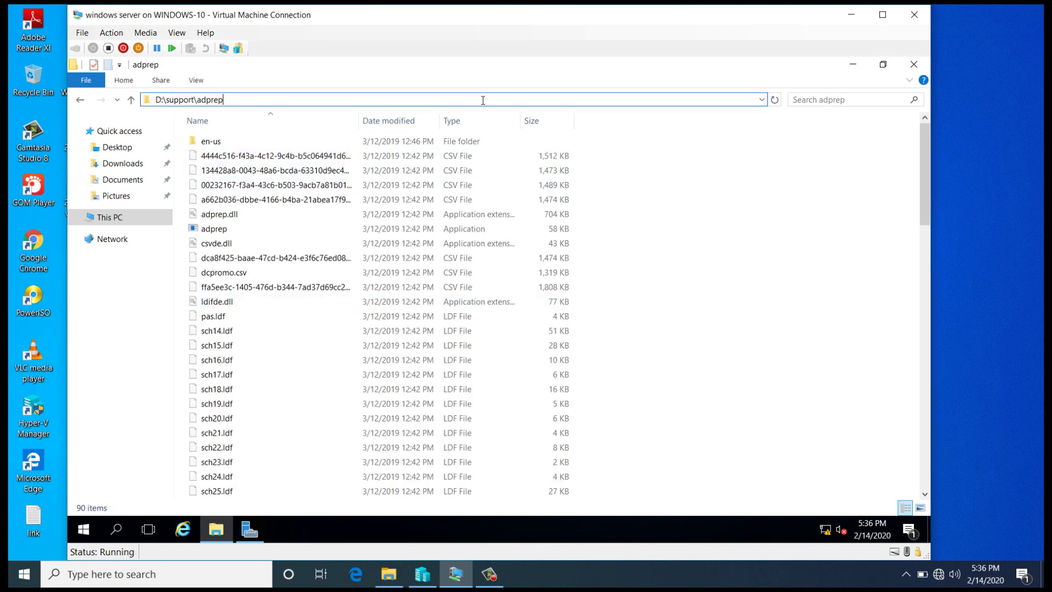
double_click(483, 100)
click(483, 100)
click(910, 67)
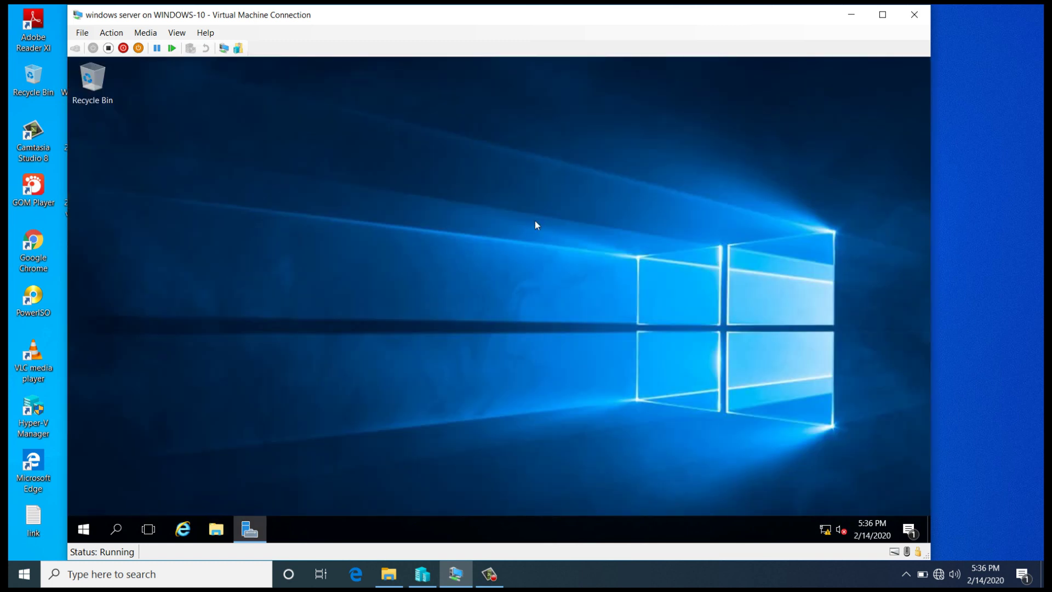
key(super+r)
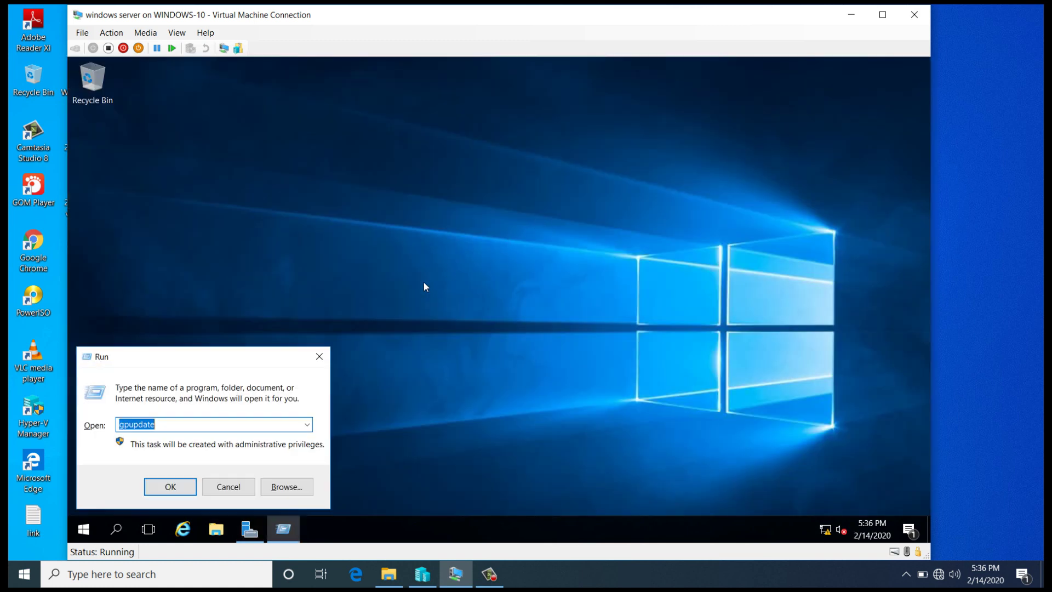
text(cm)
key(BackSpace)
text(m)
key(BackSpace)
key(BackSpace)
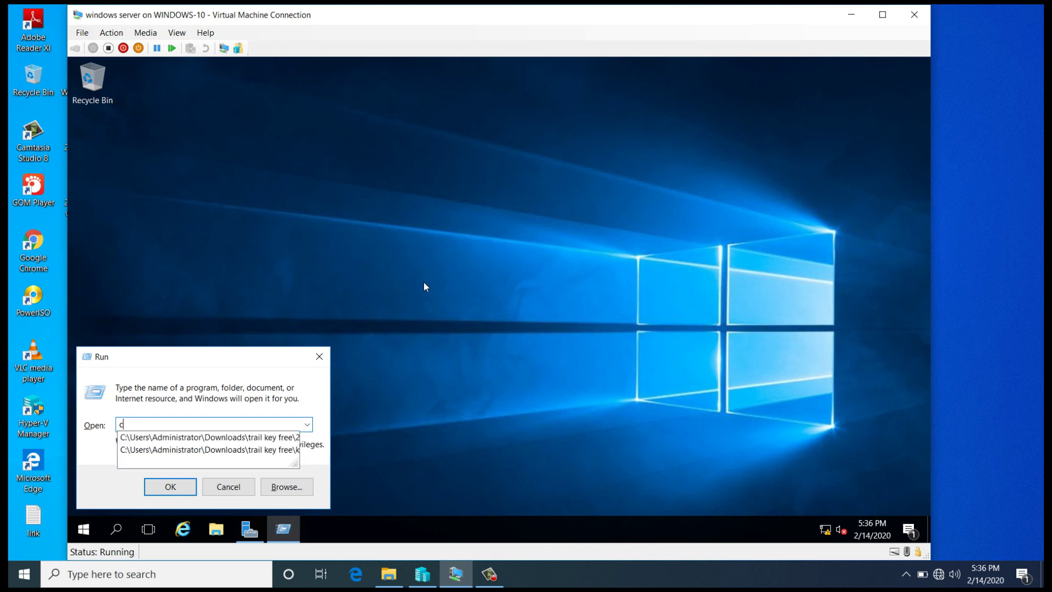
key(Escape)
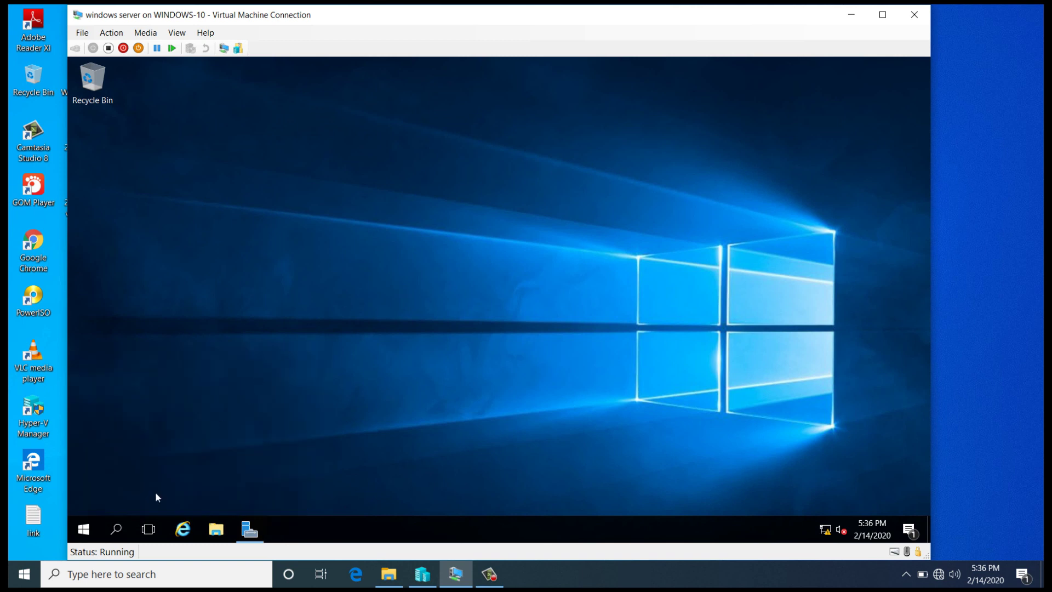
Step: Search Windows for cmd and open Command Prompt as administrator
click(123, 529)
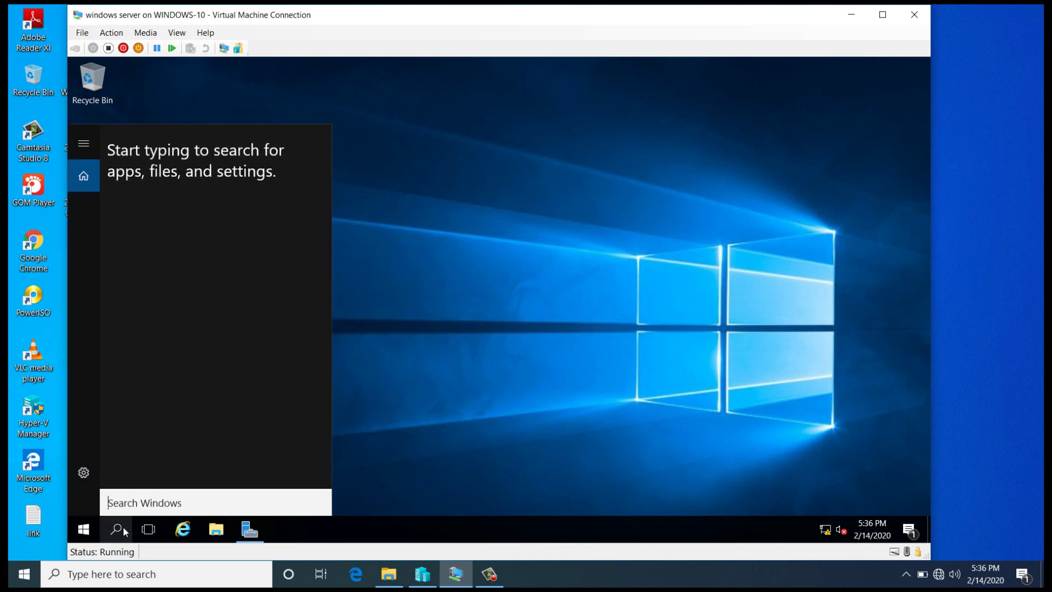
text(cmd)
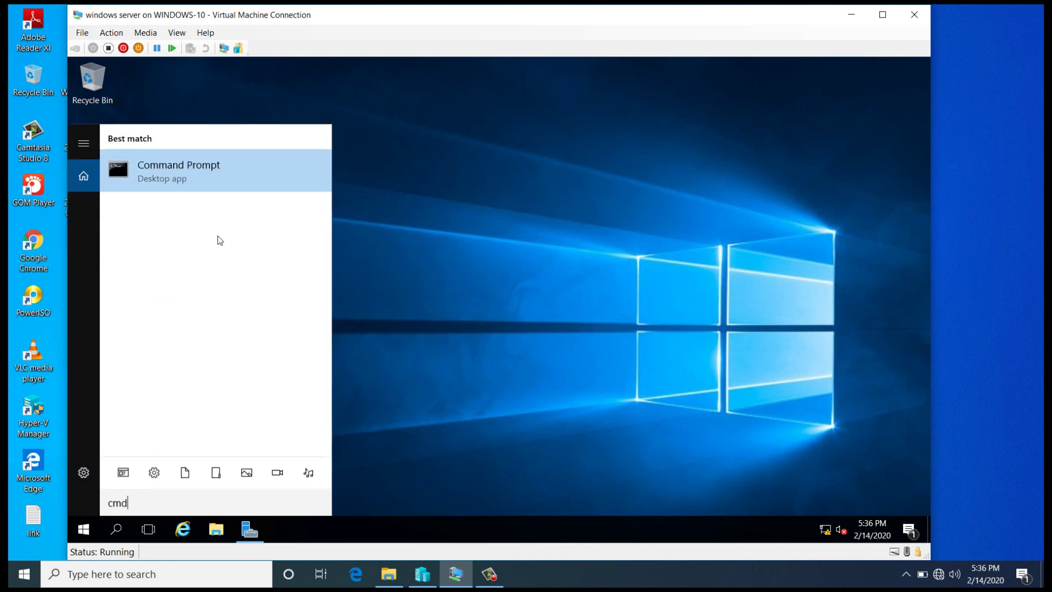
right_click(153, 166)
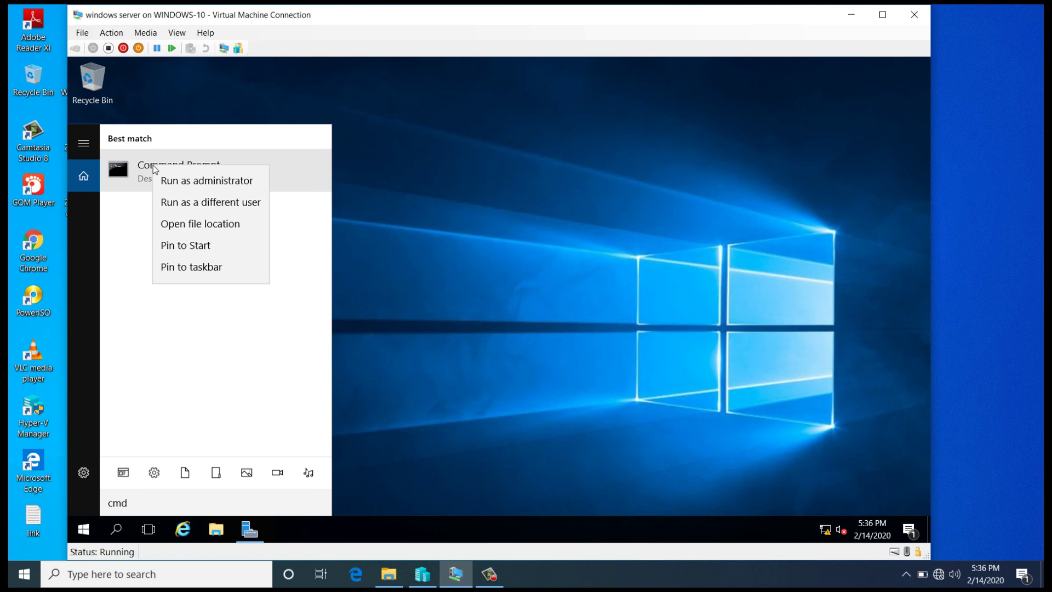
click(182, 179)
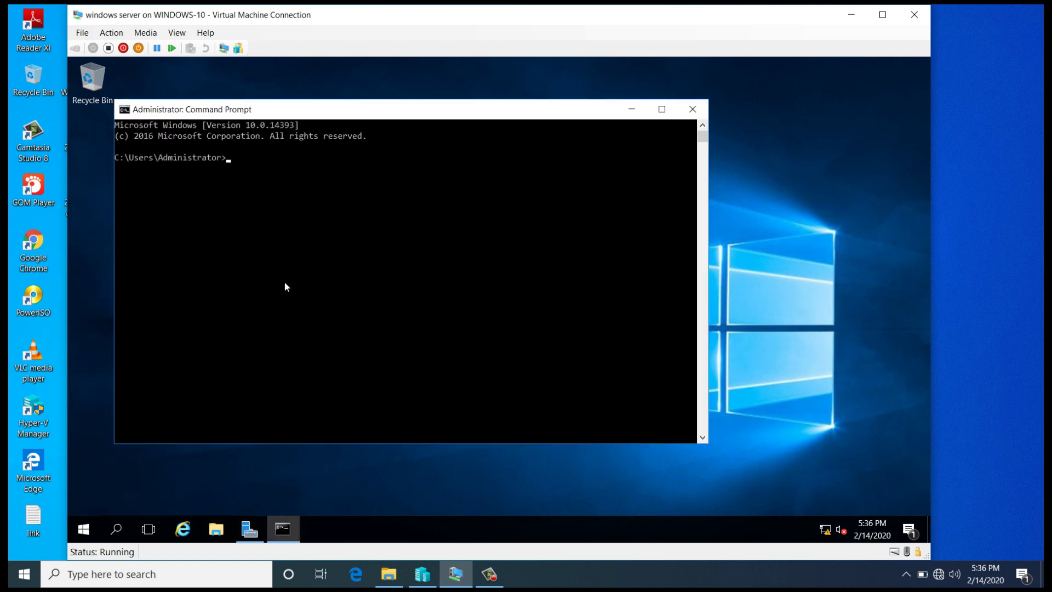
Step: Go up to the root of C:, switch to drive D:, and list its contents with dir
text(cd..)
key(Return)
text(cd..)
key(Return)
text(d:)
key(Return)
text(dir)
key(Return)
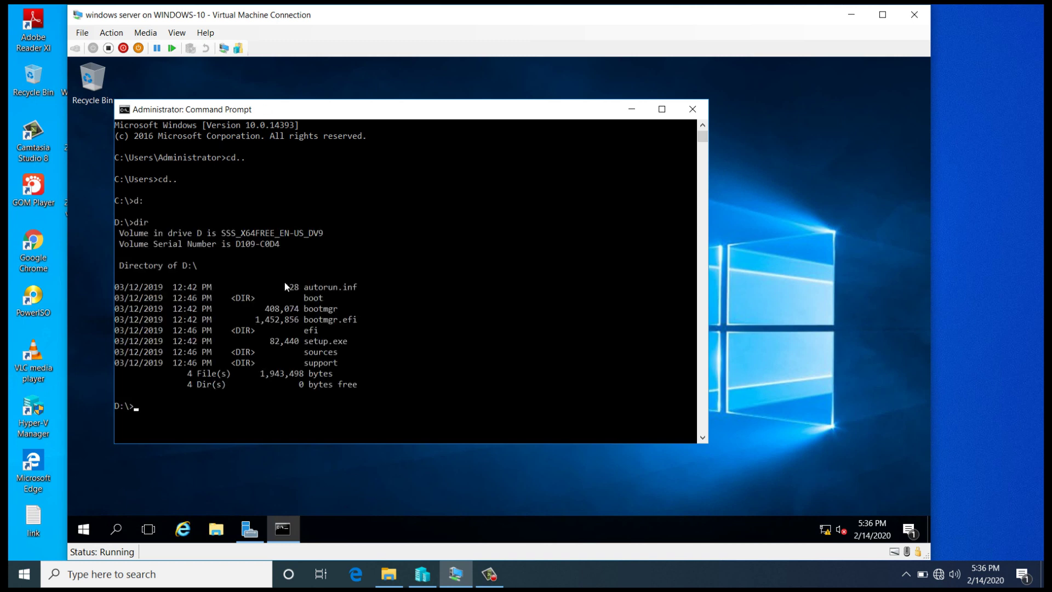
Step: Clear the command prompt screen and change the working directory to D:\support\adprep
text(cls)
key(Return)
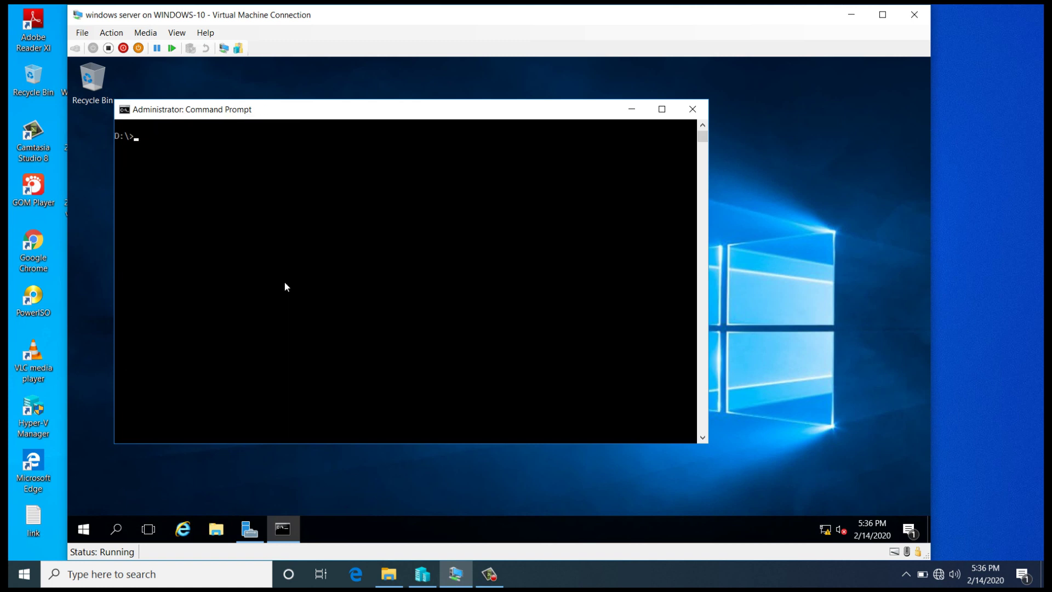
text(cd support)
key(Return)
text(cd )
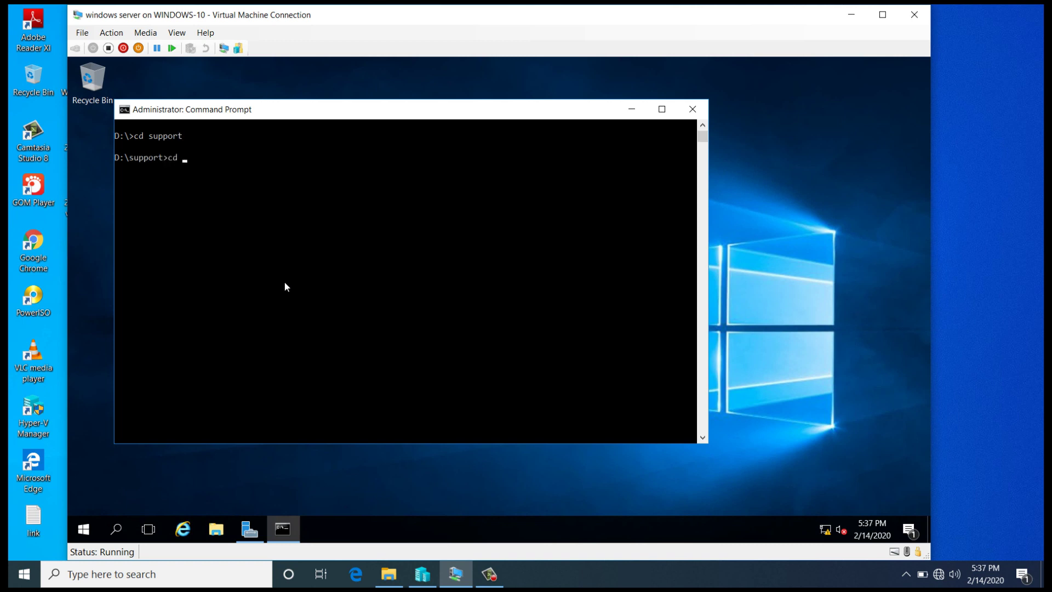
text(adprep)
key(Return)
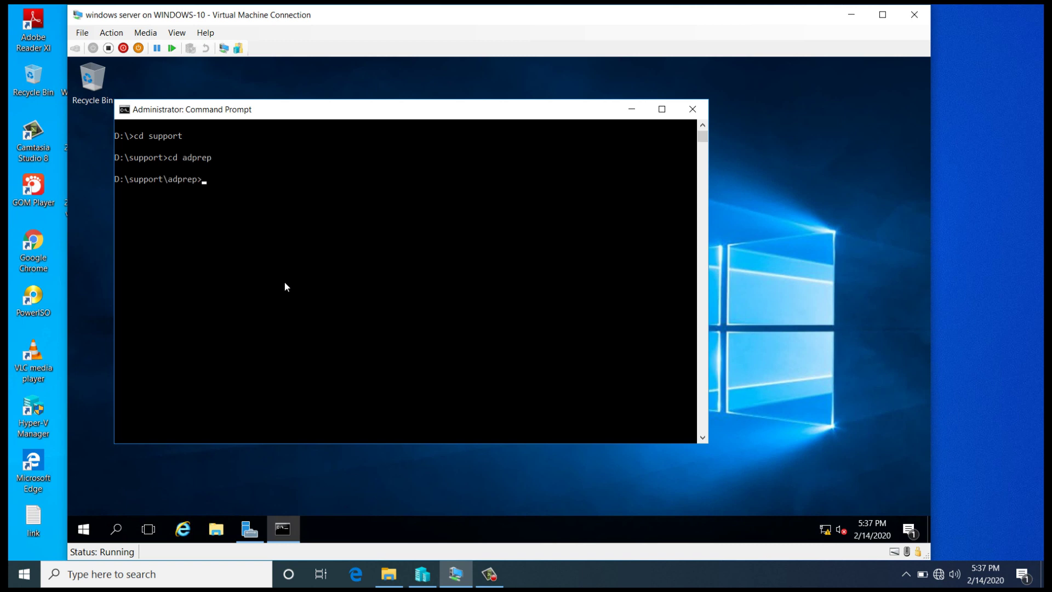
Step: Run adprep /forestprep and confirm the schema upgrade of the nkinternal.local forest with c
text(adprep /forestprep)
key(Return)
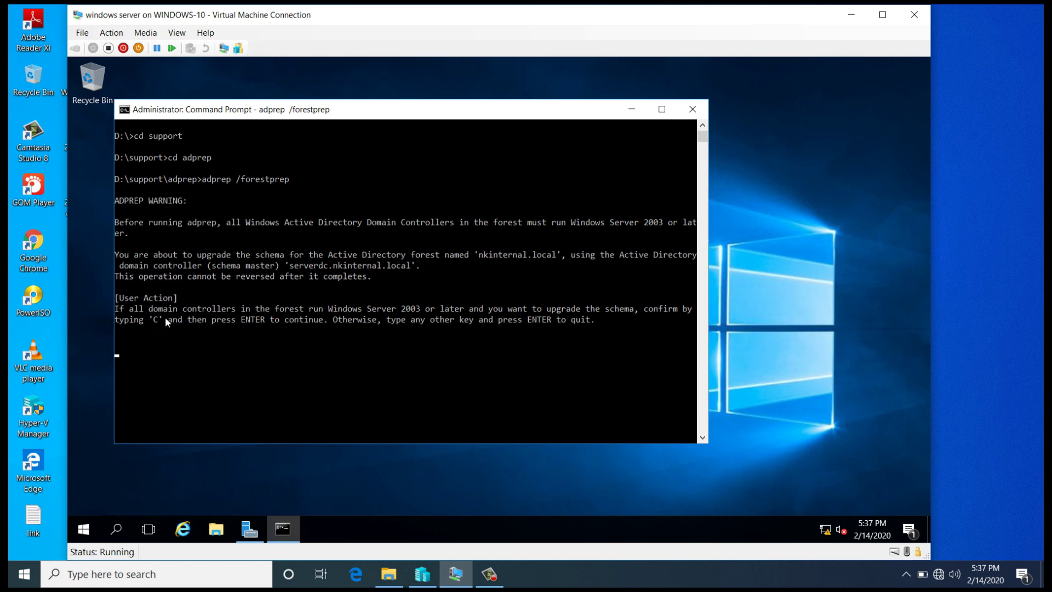
text(c)
key(Return)
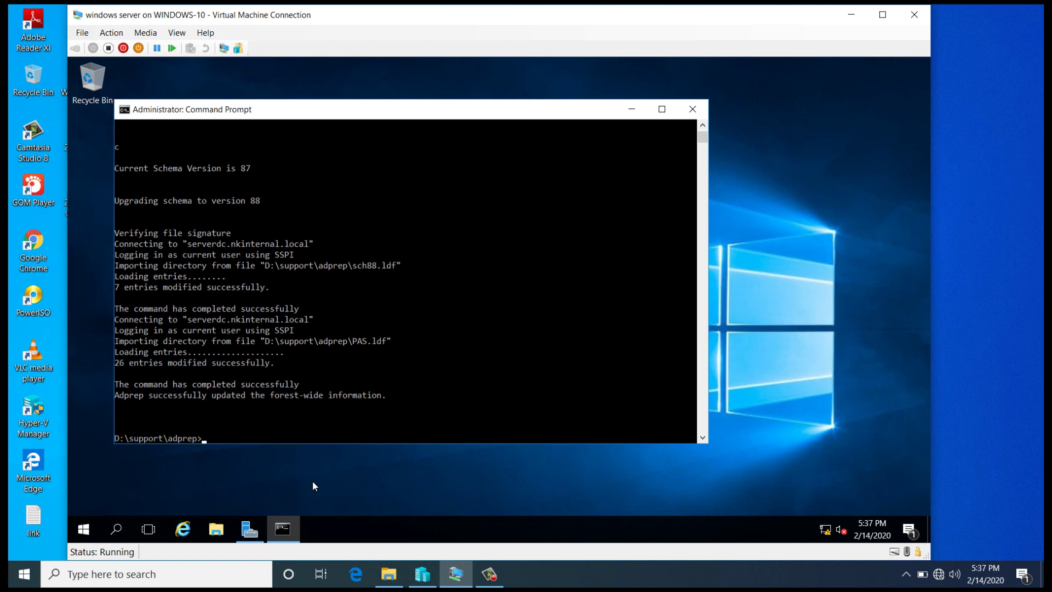
Step: Run adprep /domainprep to prepare the domain and exit the command prompt
text(adprep /domainprep)
key(Return)
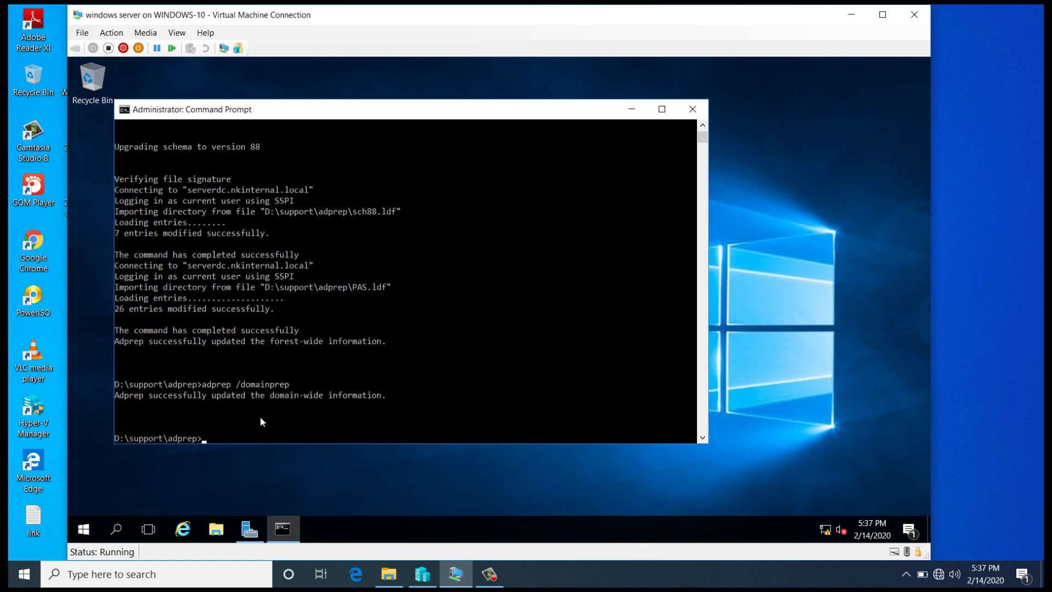
text(exit)
key(Return)
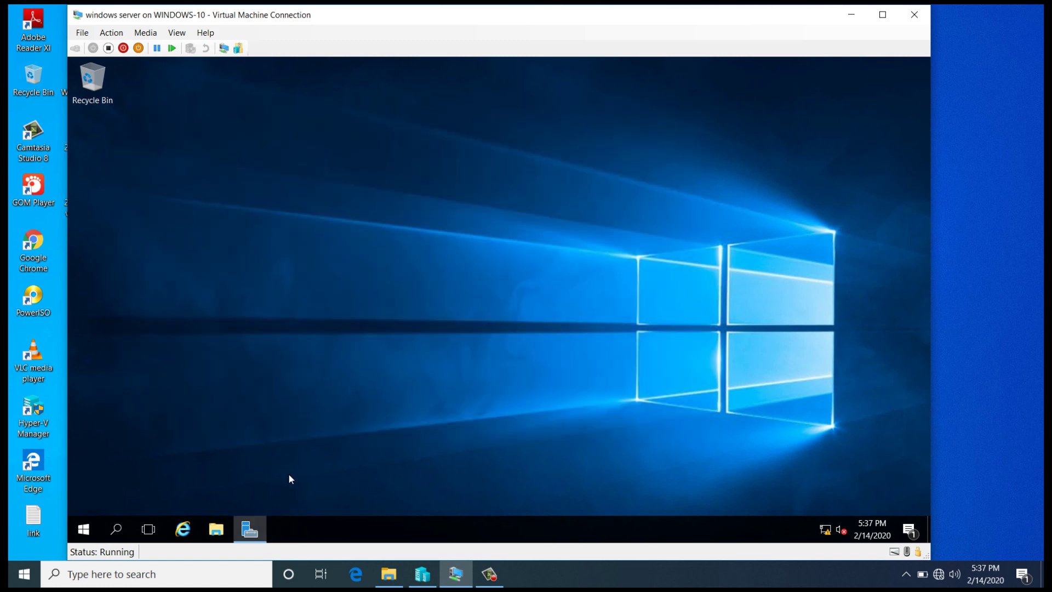
Step: Run gpupdate again to refresh Group Policy and close Server Manager
key(super+r)
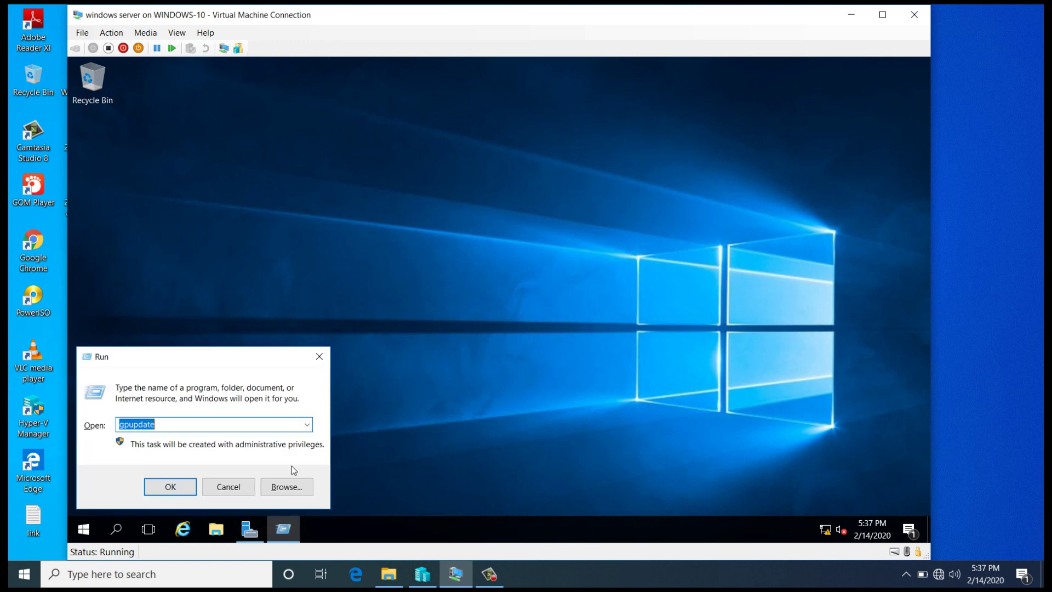
text(gpupdate)
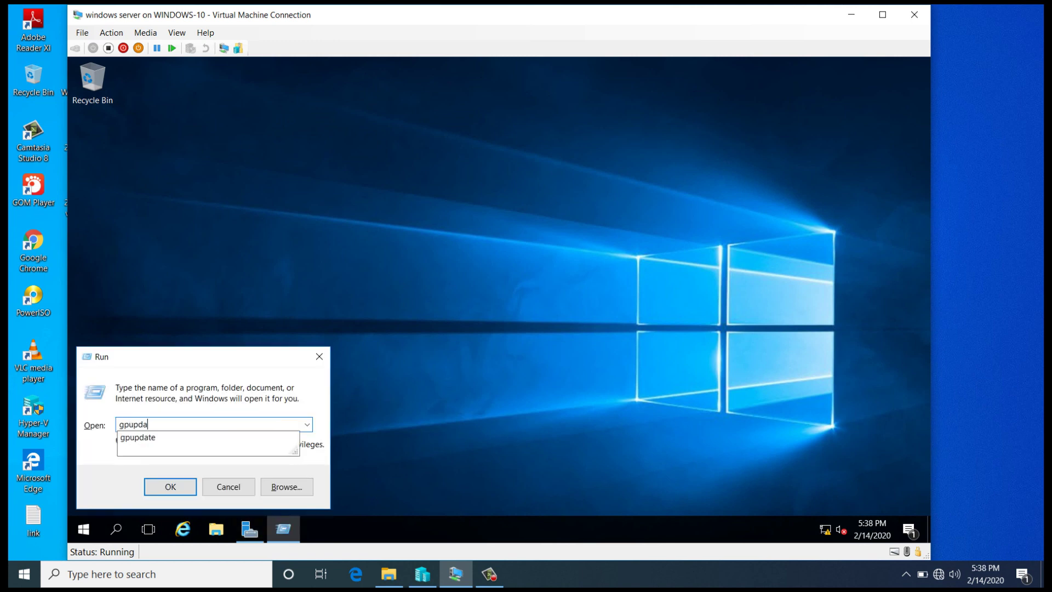
key(Return)
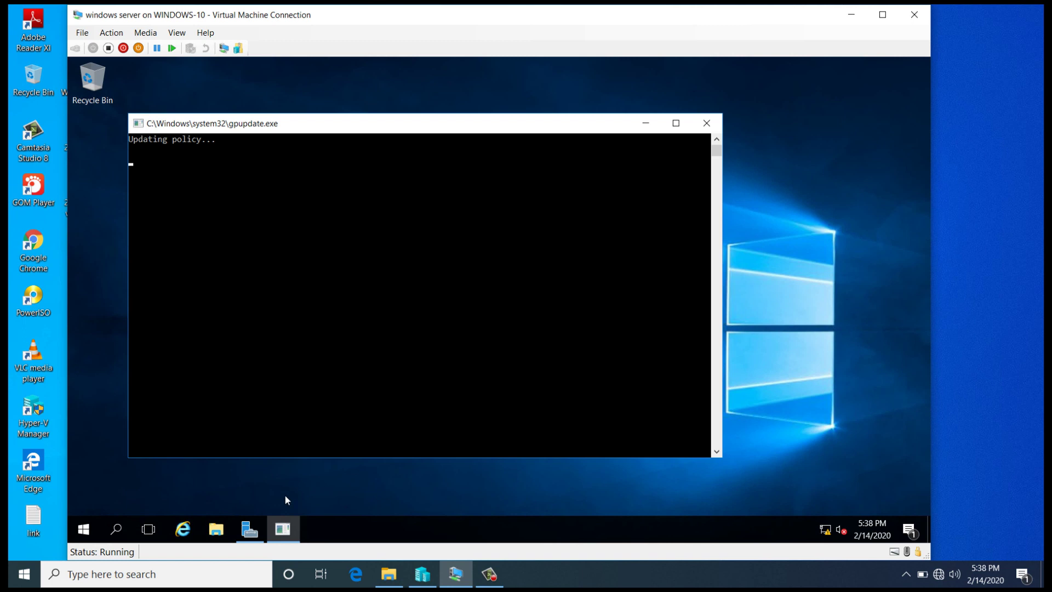
click(248, 532)
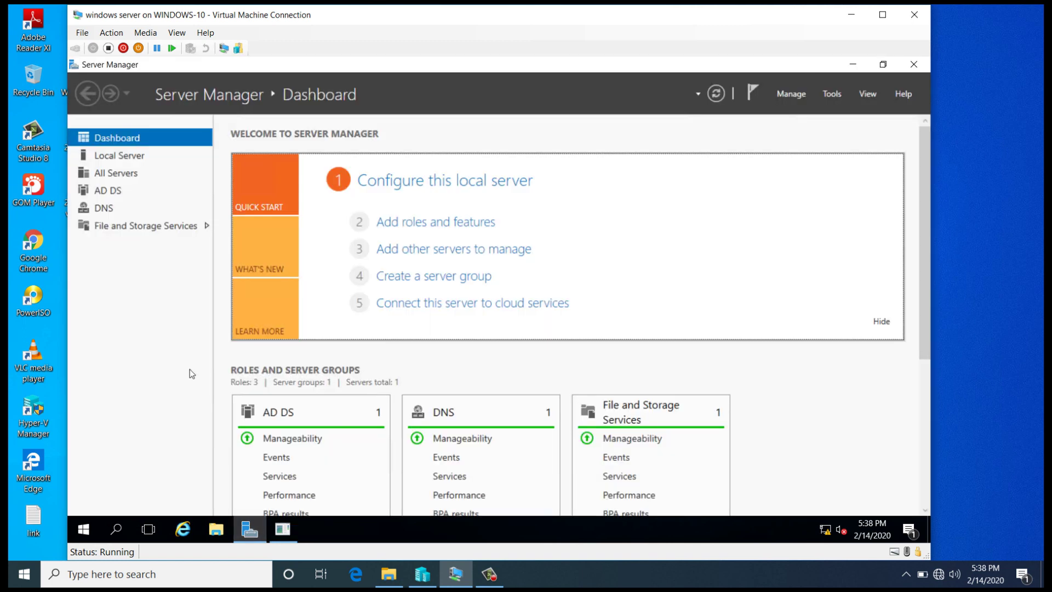
click(913, 65)
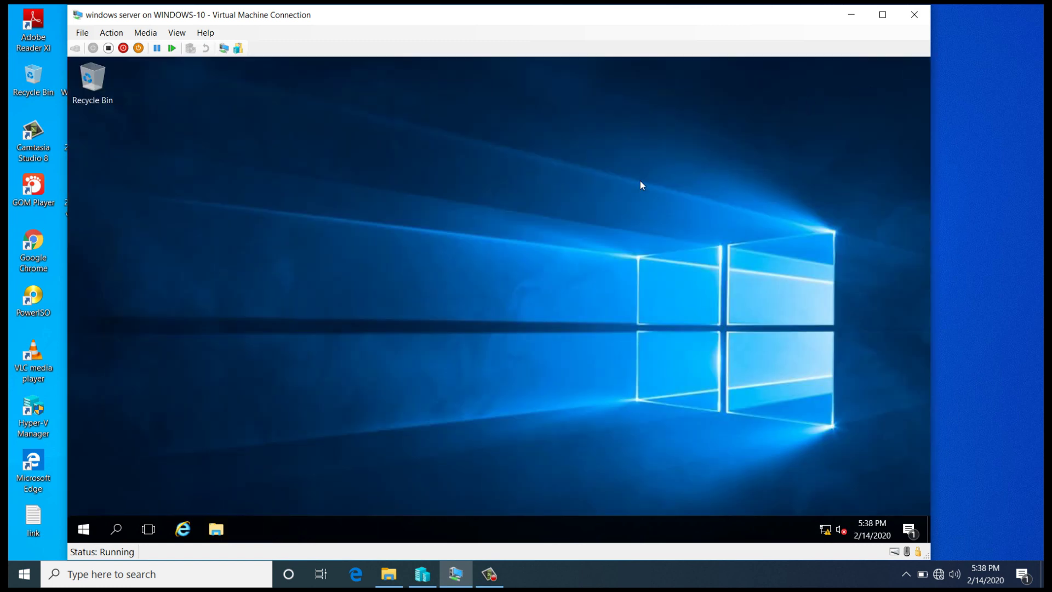
Step: Start Windows Server 2019 Setup from the installation media and choose Not right now for updates, drivers and optional features
key(super+e)
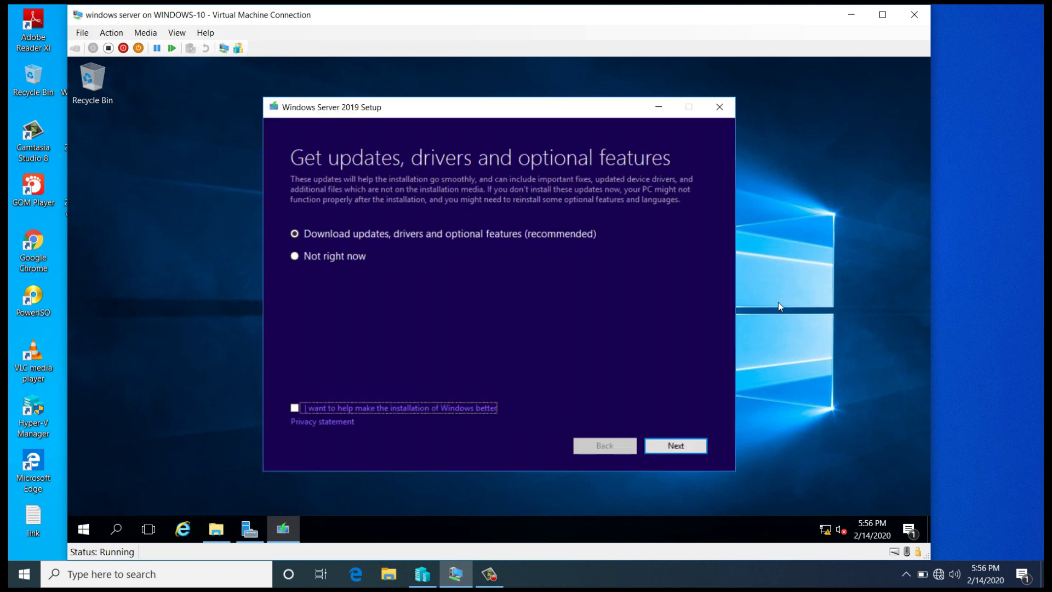
click(300, 256)
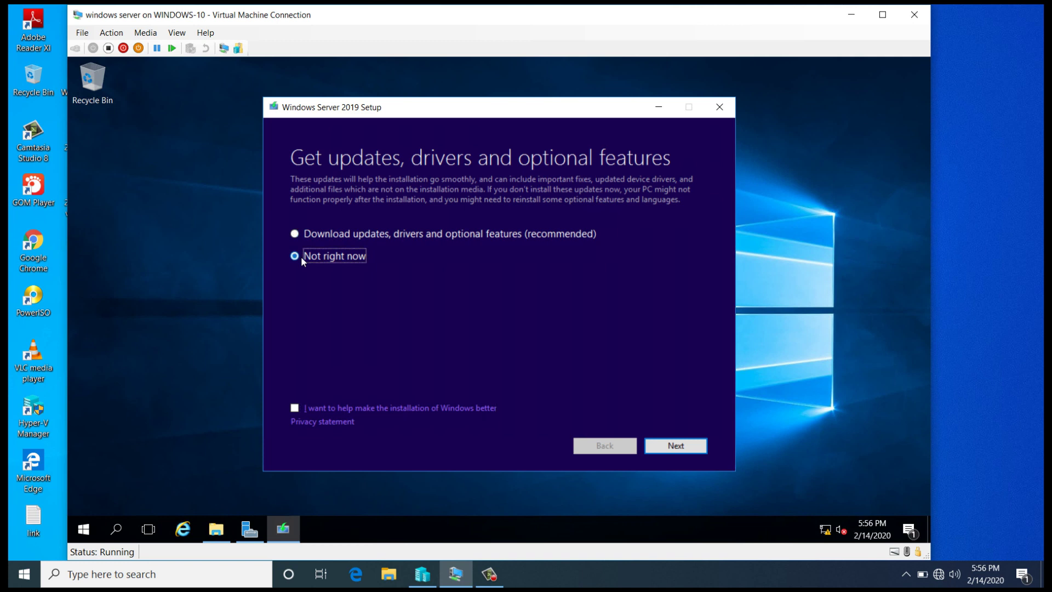
click(685, 448)
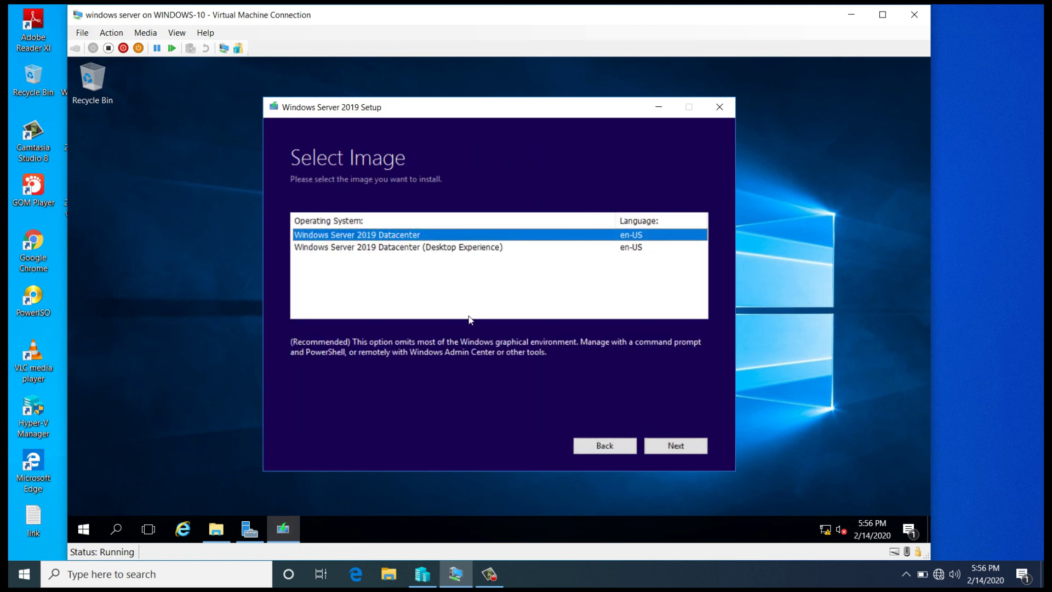
Step: Select the Windows Server 2019 Datacenter (Desktop Experience) image and accept the license terms
click(438, 247)
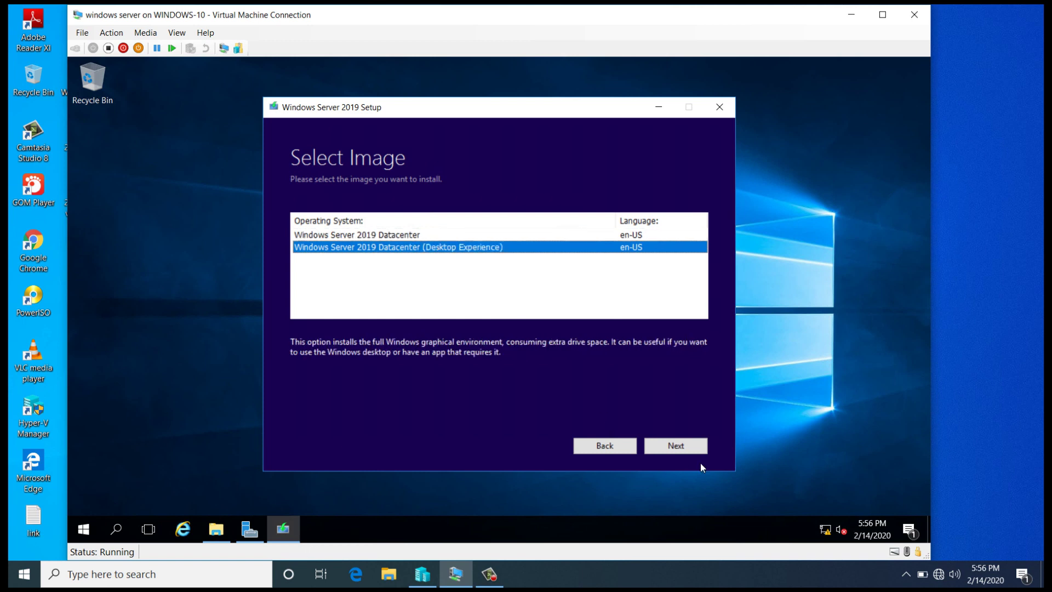
click(676, 446)
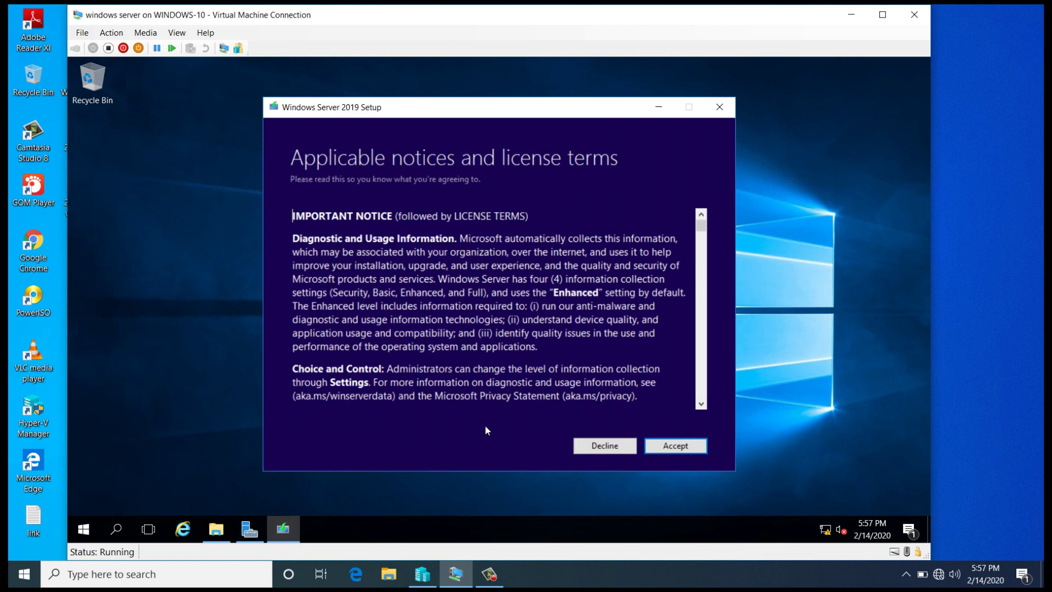
click(692, 450)
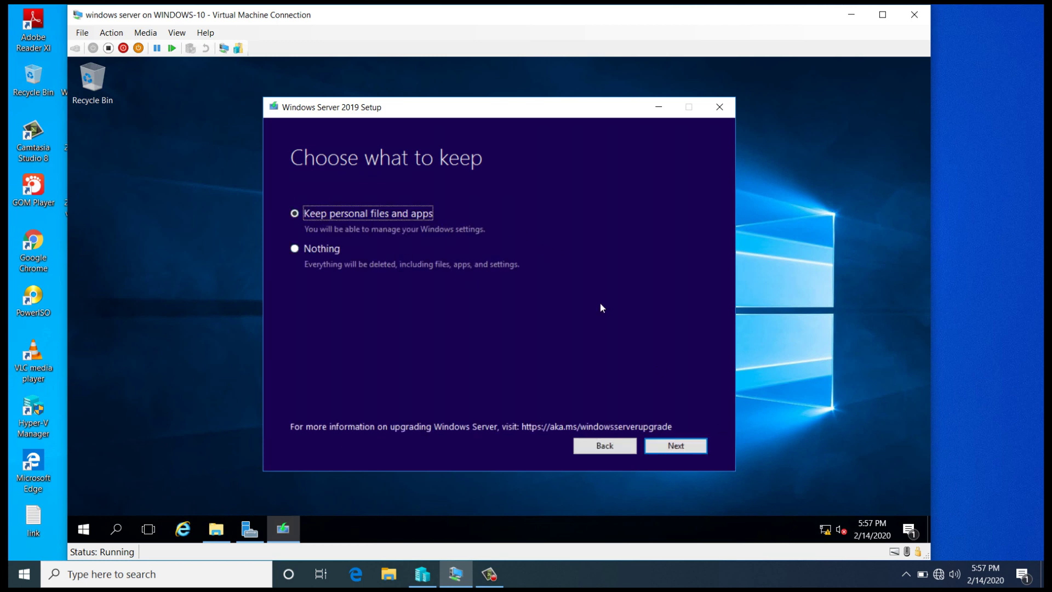
Step: Keep personal files and apps and start the Windows Server 2019 installation
click(661, 441)
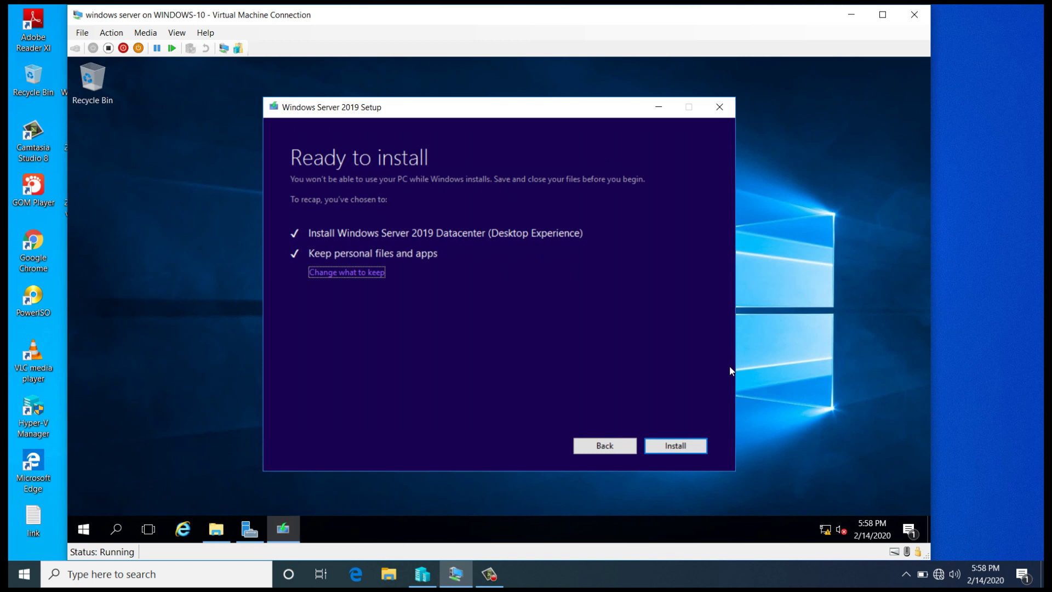
click(669, 448)
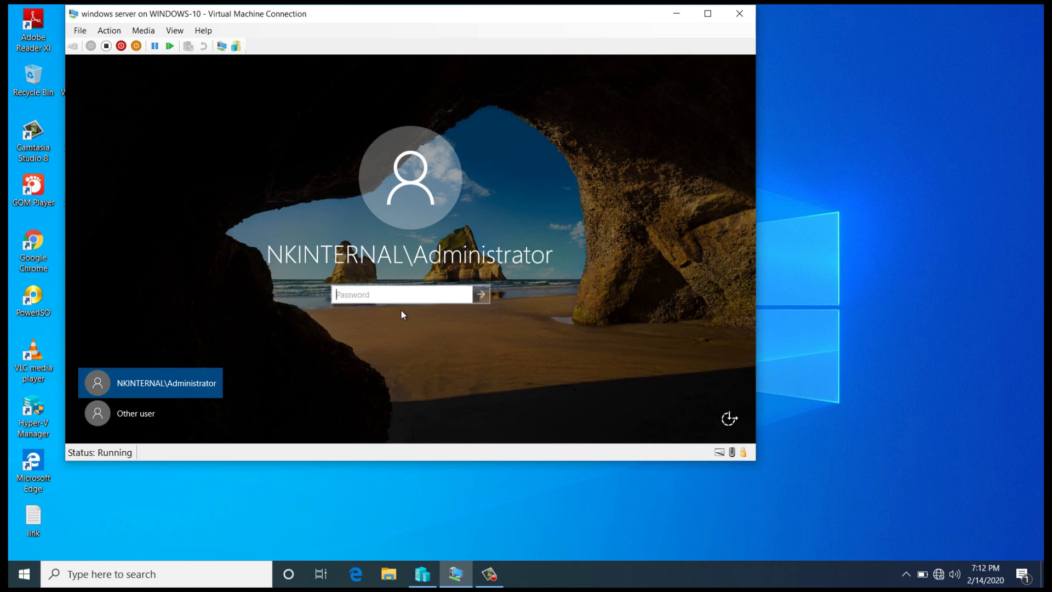
Step: Sign in to the upgraded server as the NKINTERNAL domain administrator with the account password
text(••)
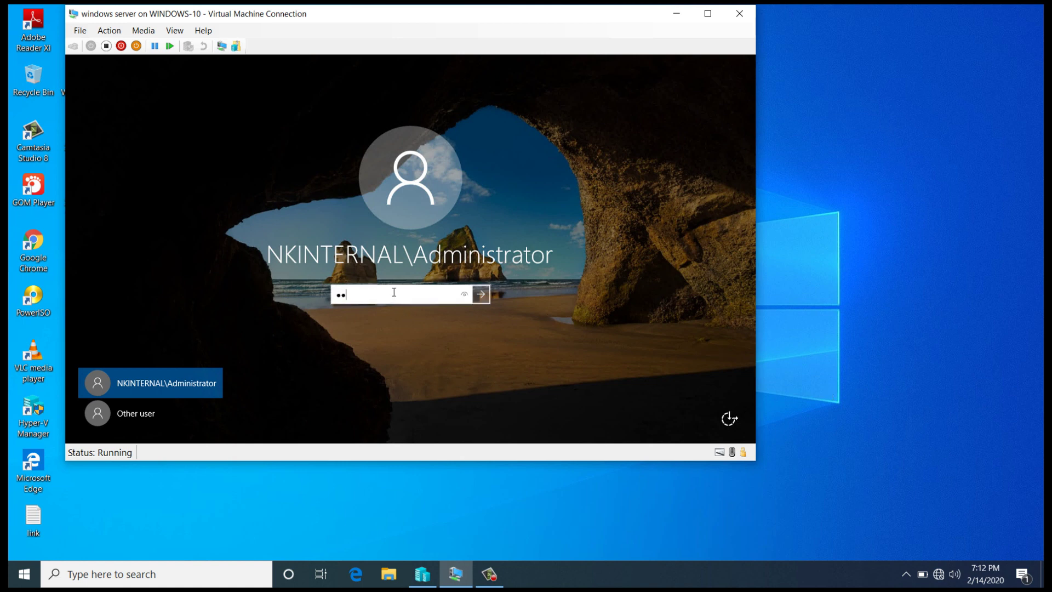
key(BackSpace)
key(BackSpace)
text(•••••••)
key(Return)
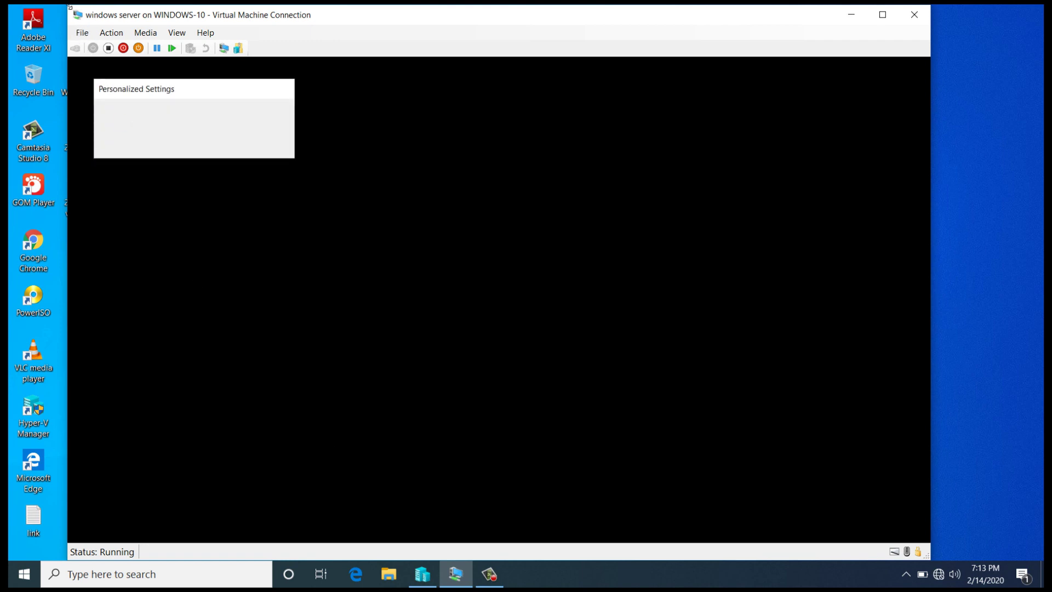
Step: Resize the virtual machine window, dismiss the Windows Admin Center message with Don't show this message again, and minimize Server Manager
drag(70, 7, 122, 22)
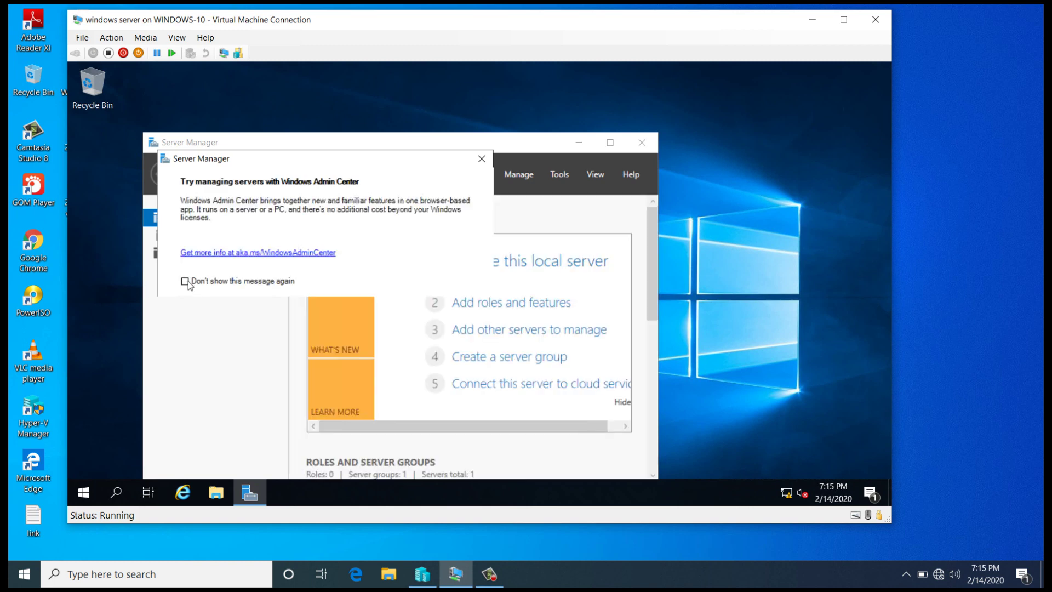
click(185, 282)
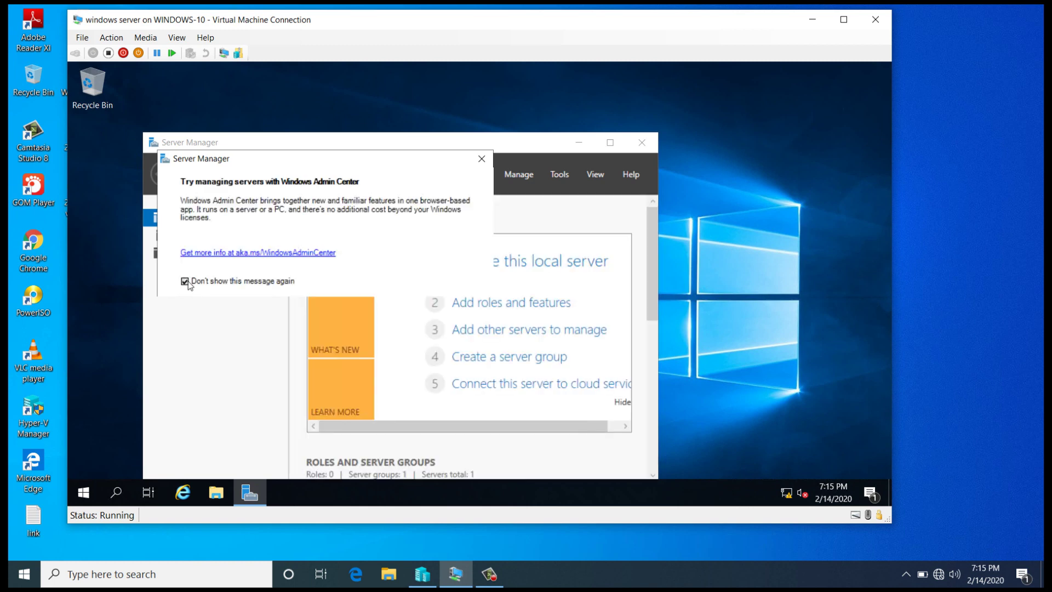
click(482, 158)
click(581, 142)
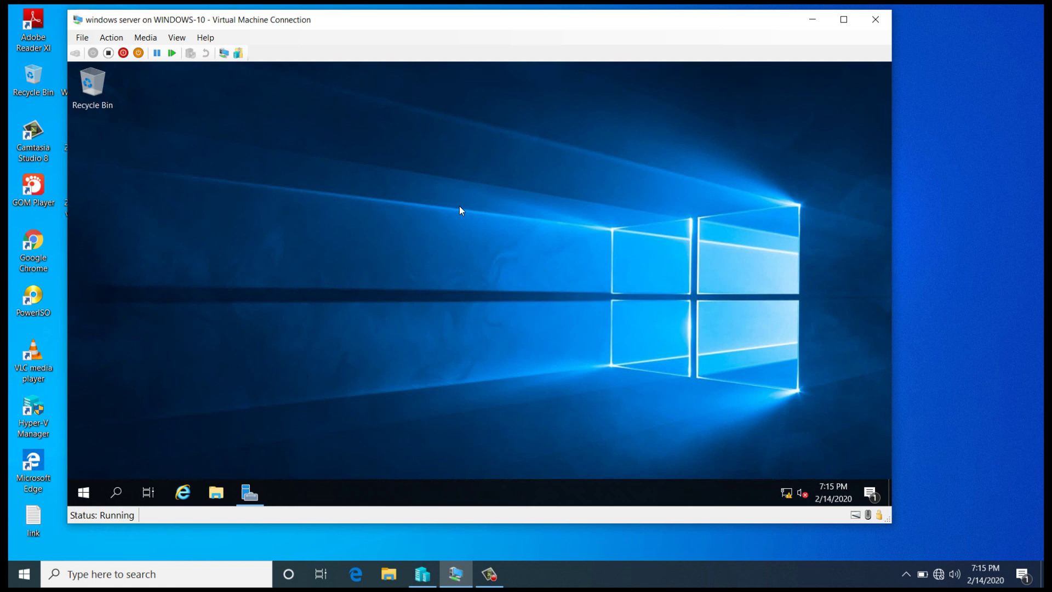
Step: Check the Windows edition, computer name and domain in the system properties of This PC, and close the windows
key(super+e)
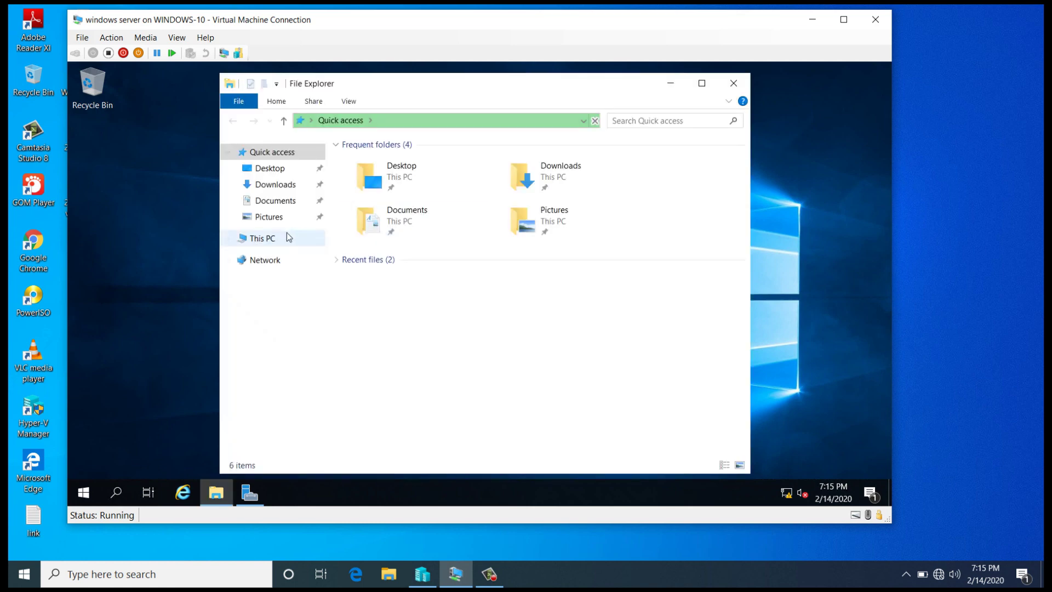
click(271, 240)
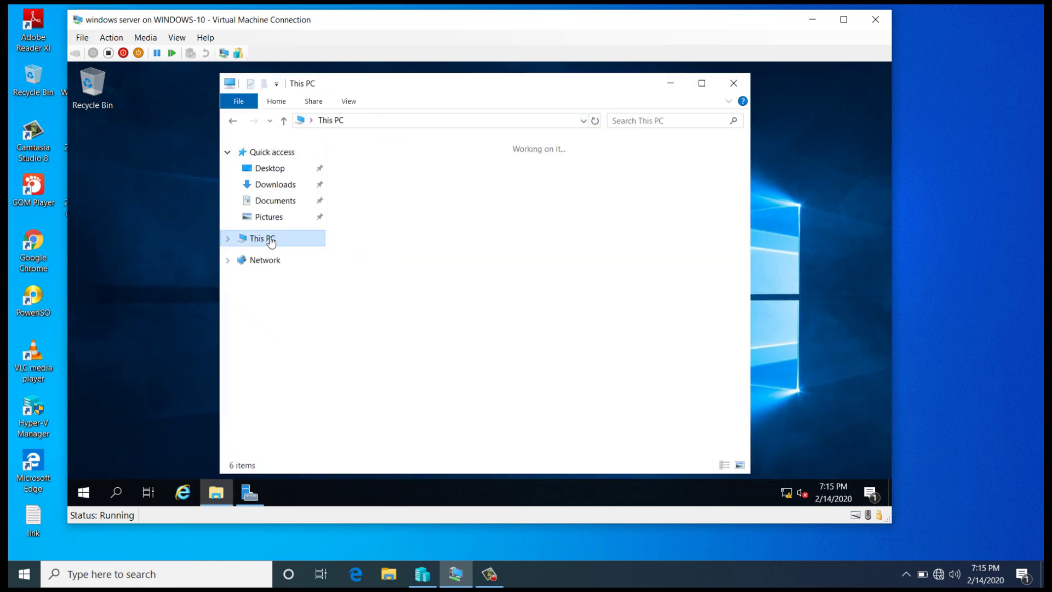
right_click(270, 238)
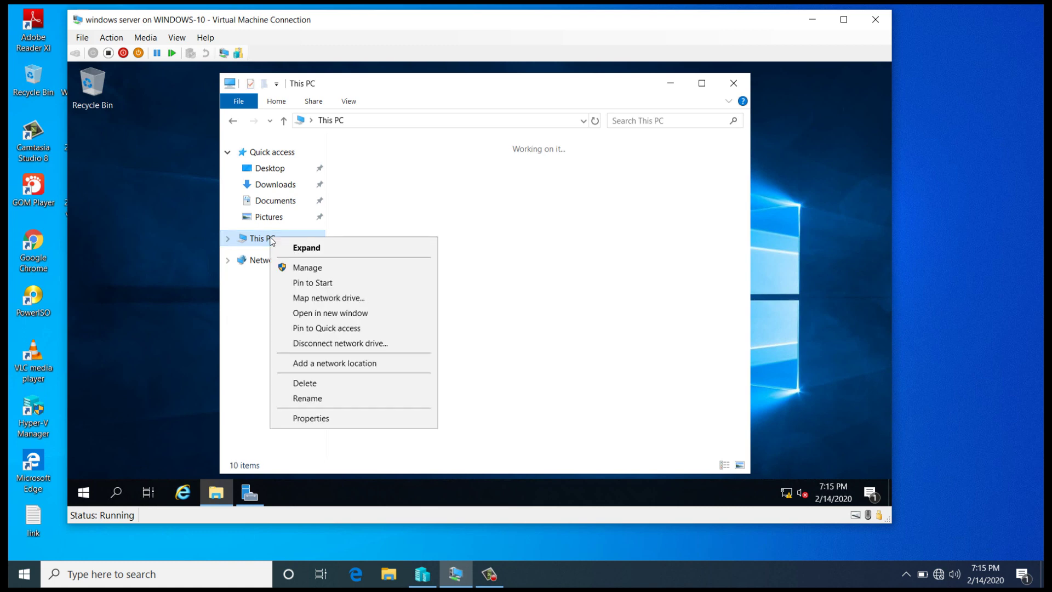
click(326, 421)
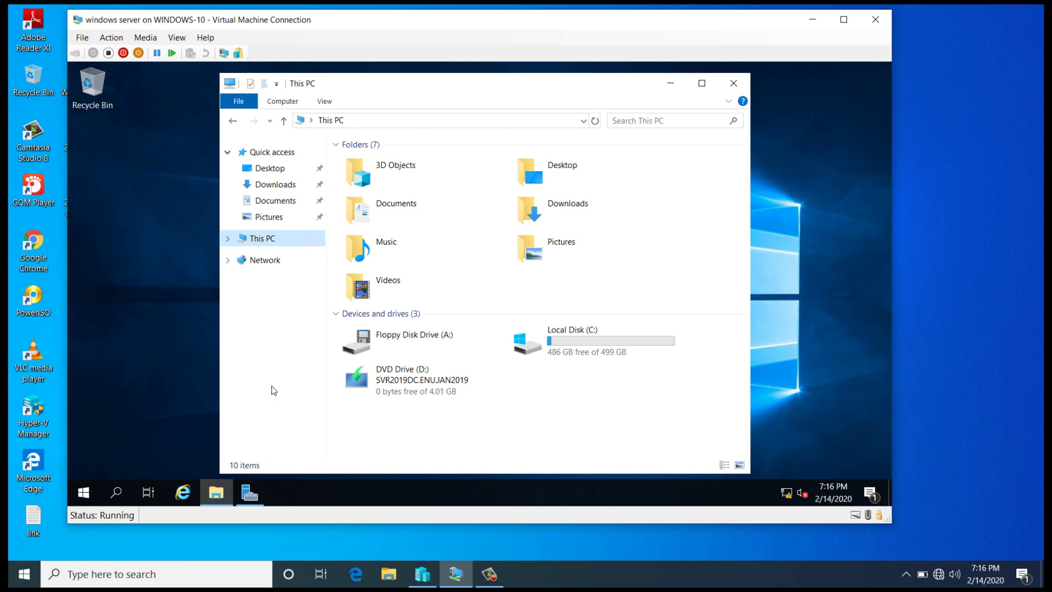
key(super+Pause)
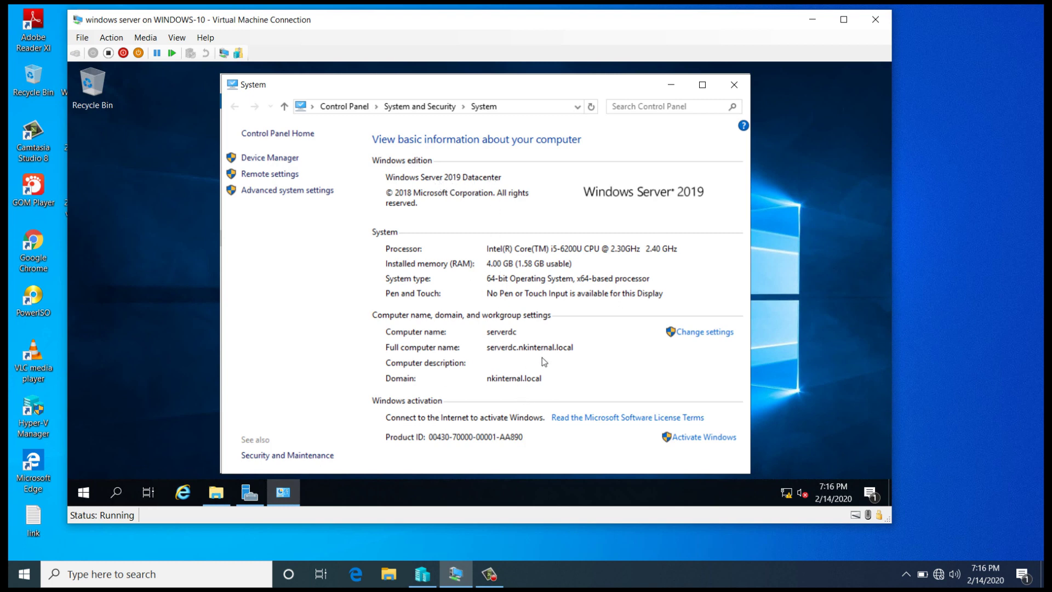
click(734, 86)
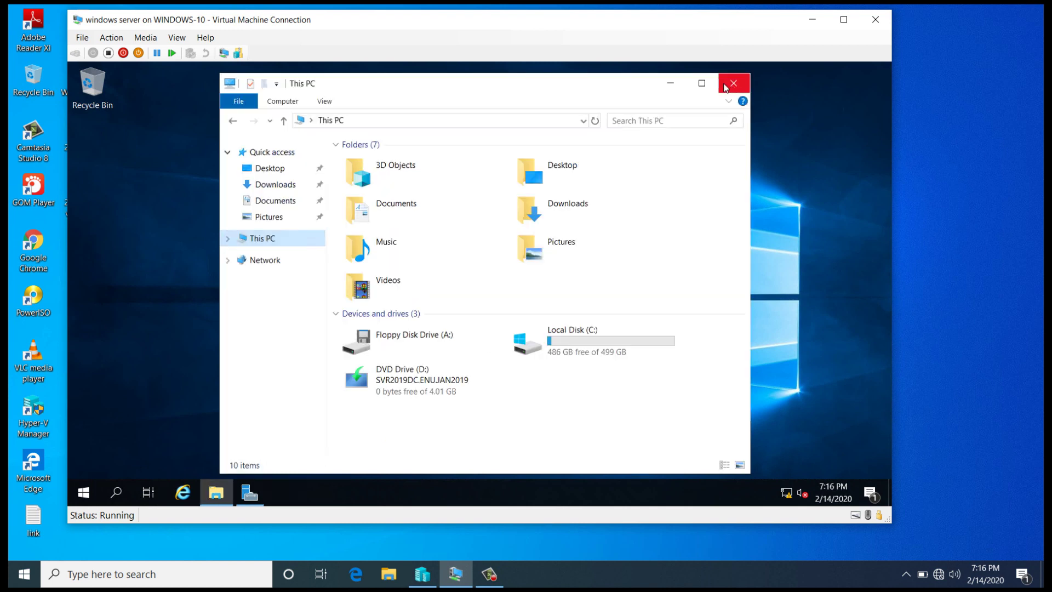
click(727, 86)
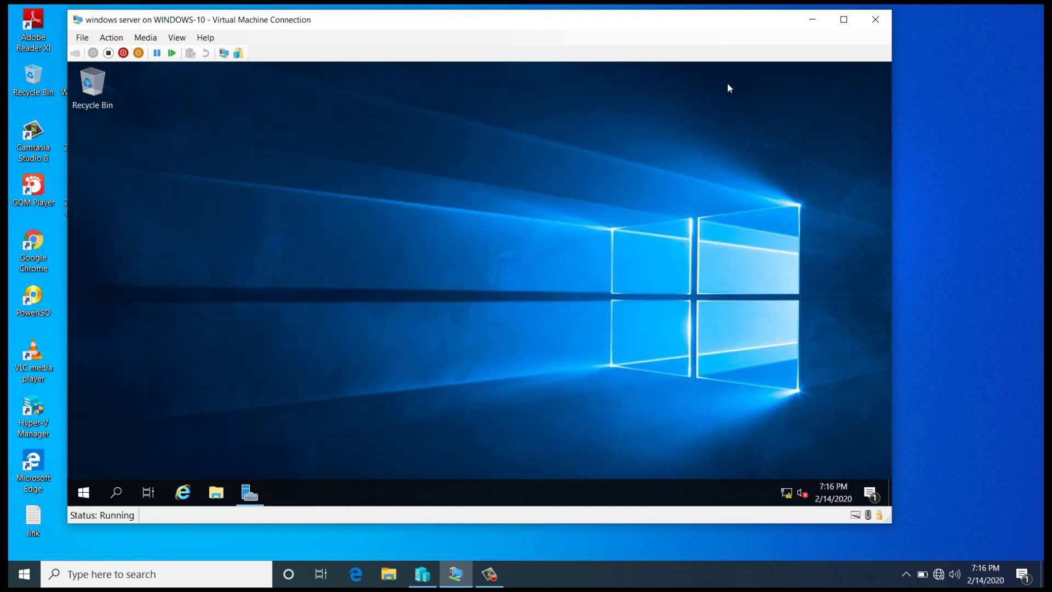
Step: Maximize Server Manager and open Active Directory Users and Computers
click(247, 490)
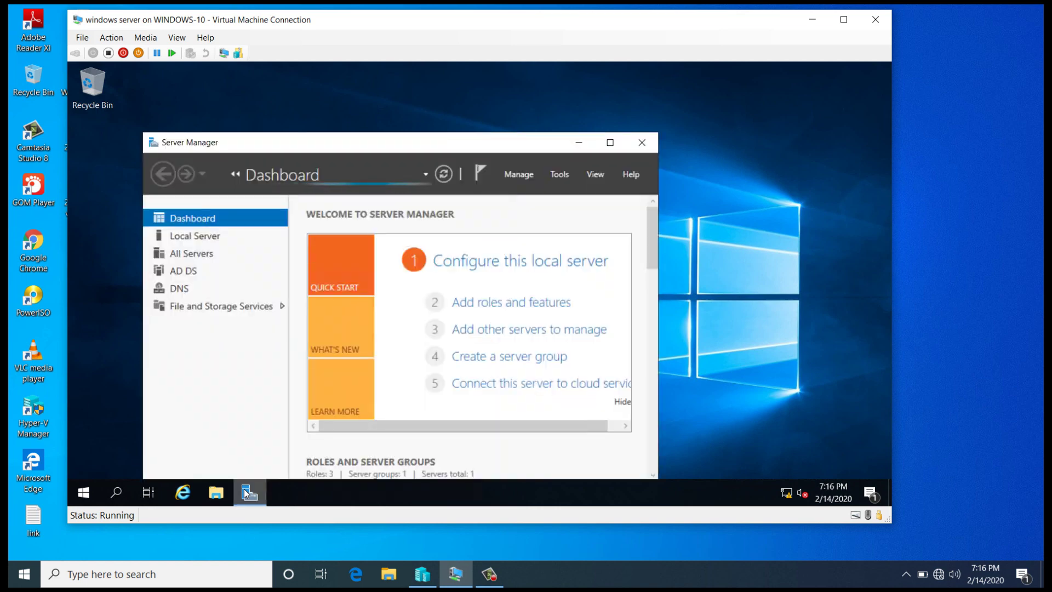
click(610, 142)
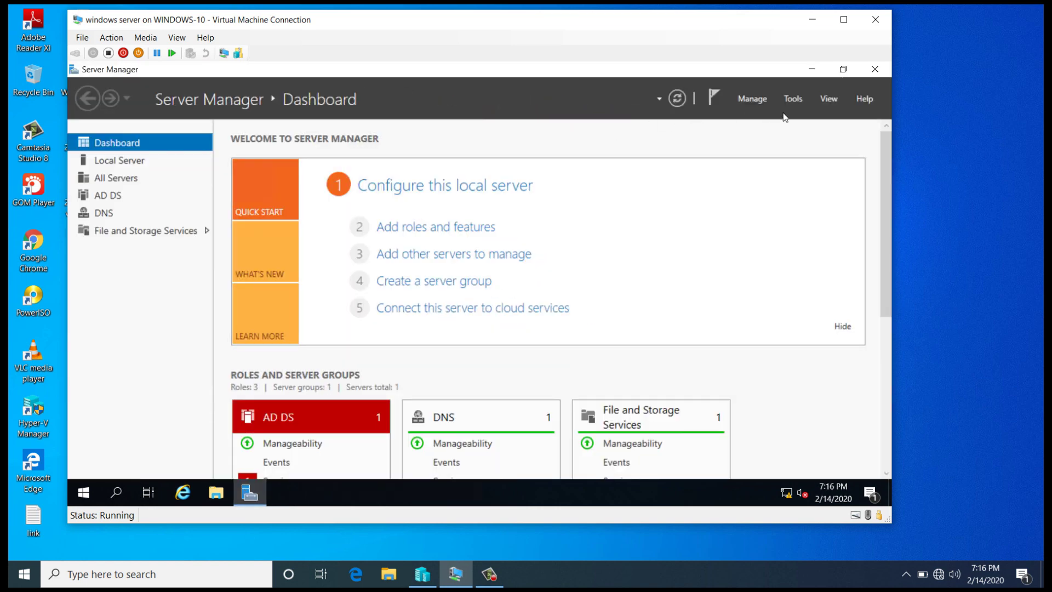
click(796, 101)
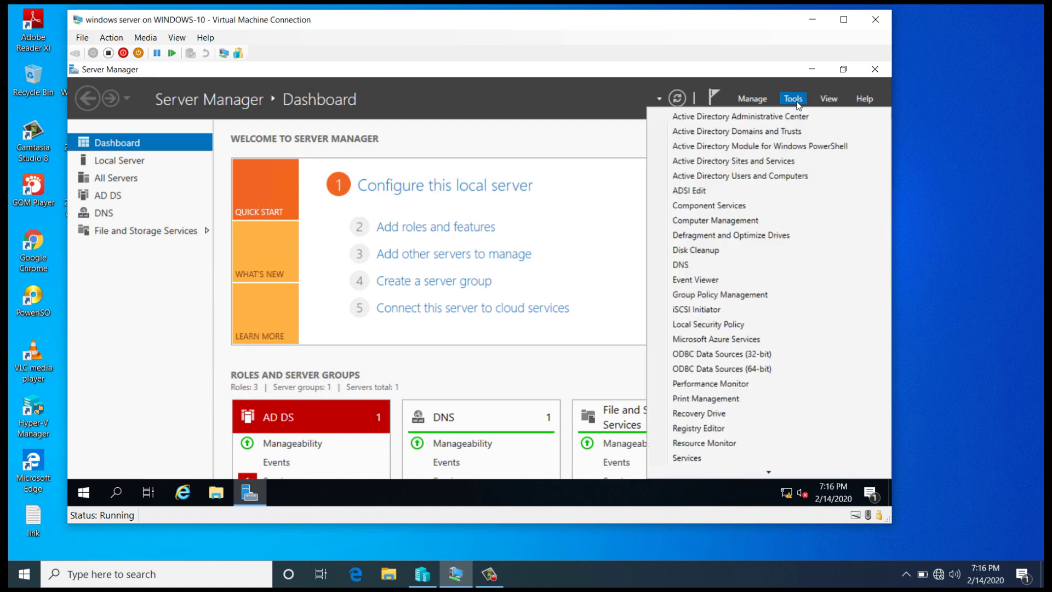
click(769, 175)
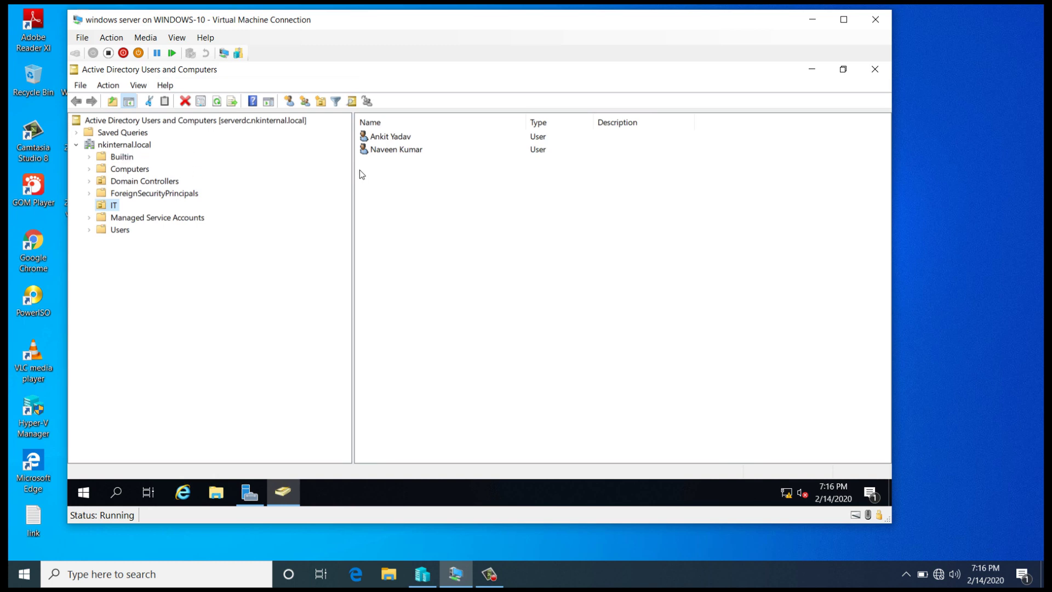
Step: Check the accounts in the IT organizational unit and the Users container of nkinternal.local, and minimize both management windows
click(399, 139)
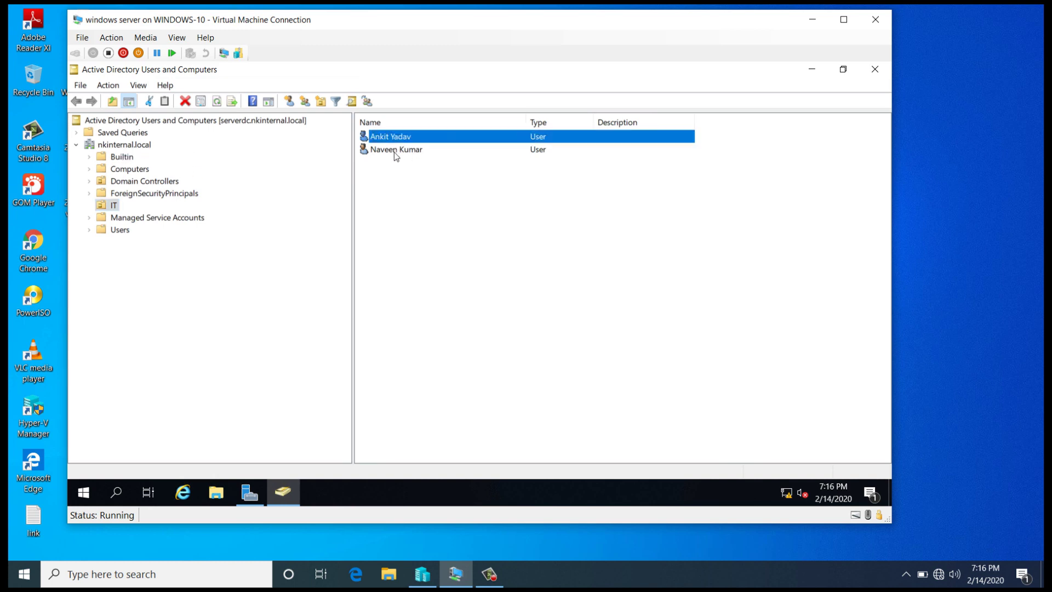
click(396, 154)
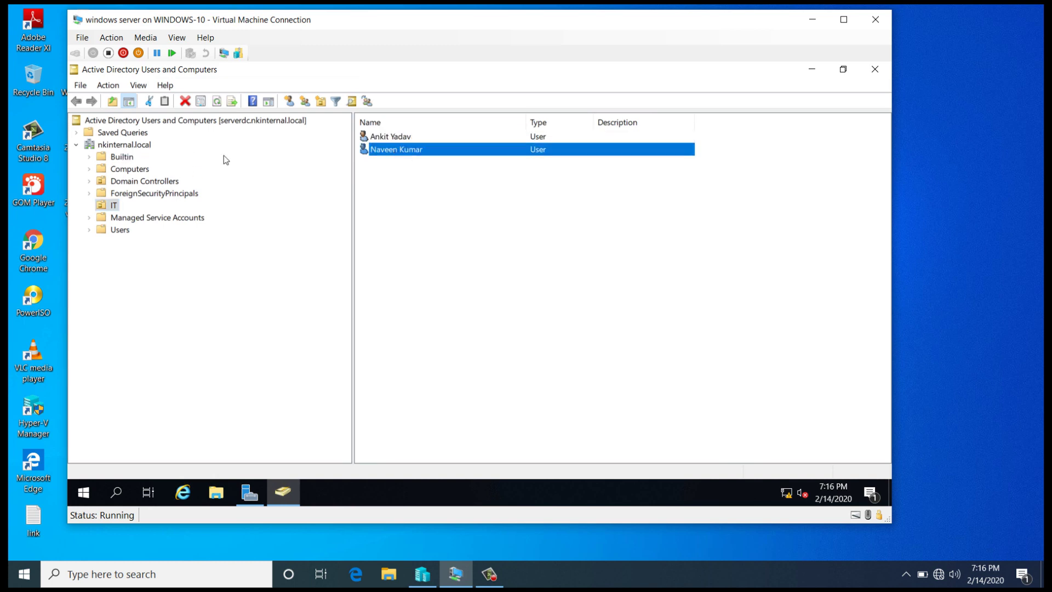
click(123, 230)
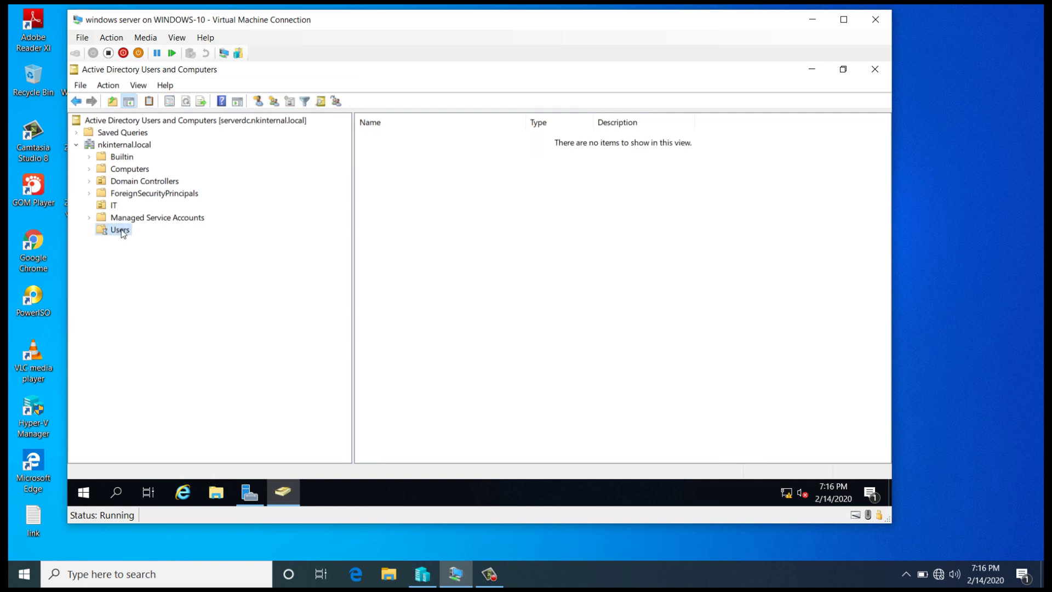
click(114, 204)
click(124, 145)
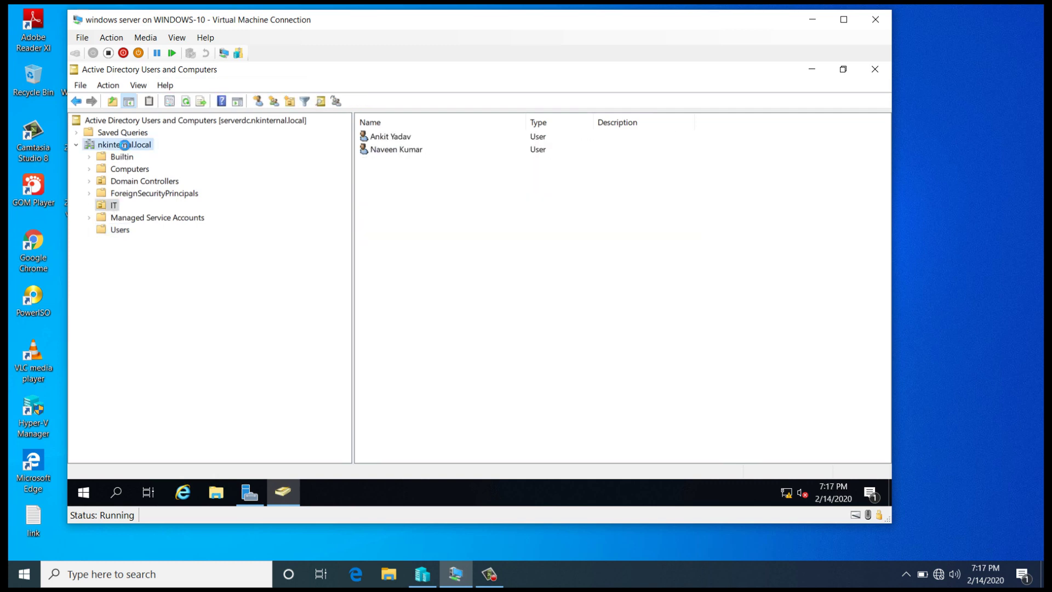
click(812, 72)
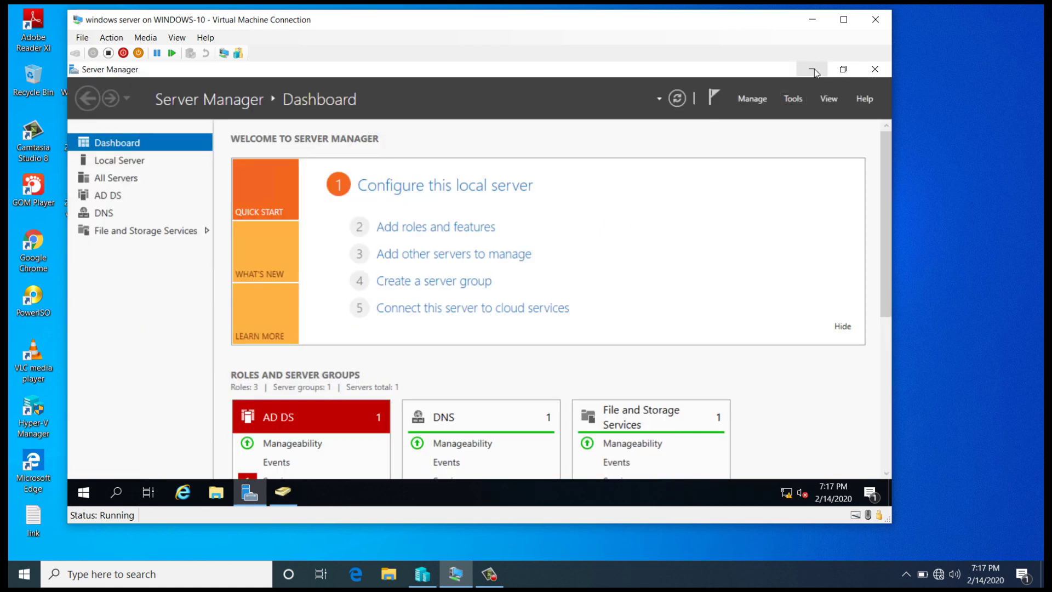
click(813, 70)
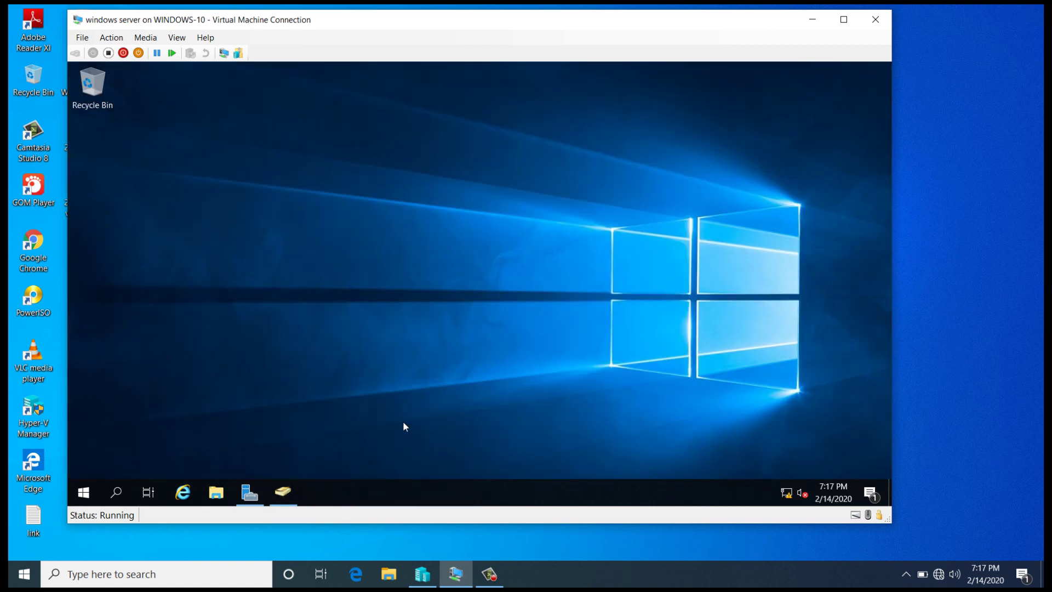
click(489, 574)
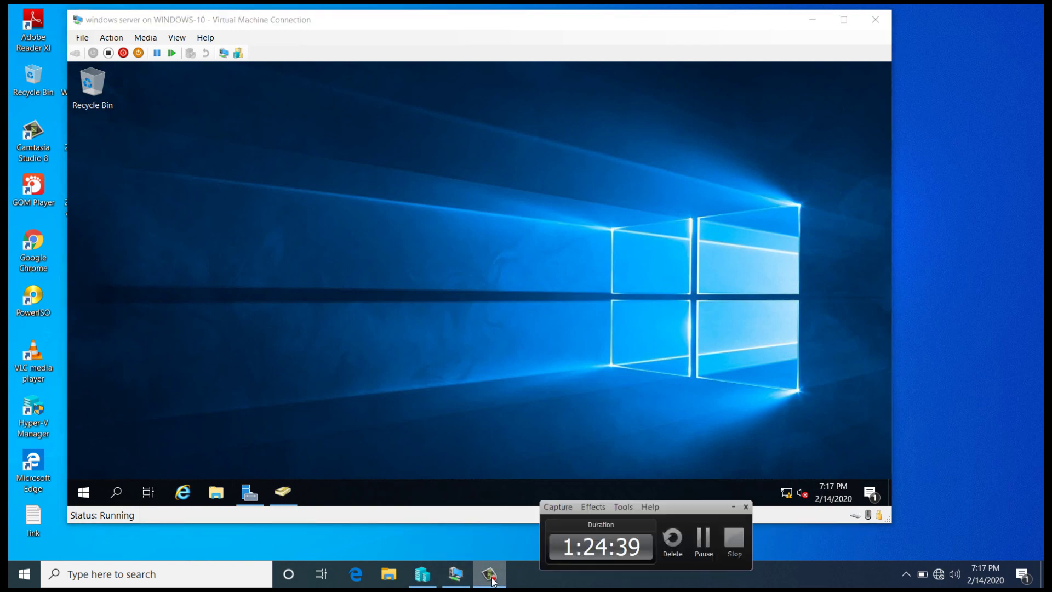